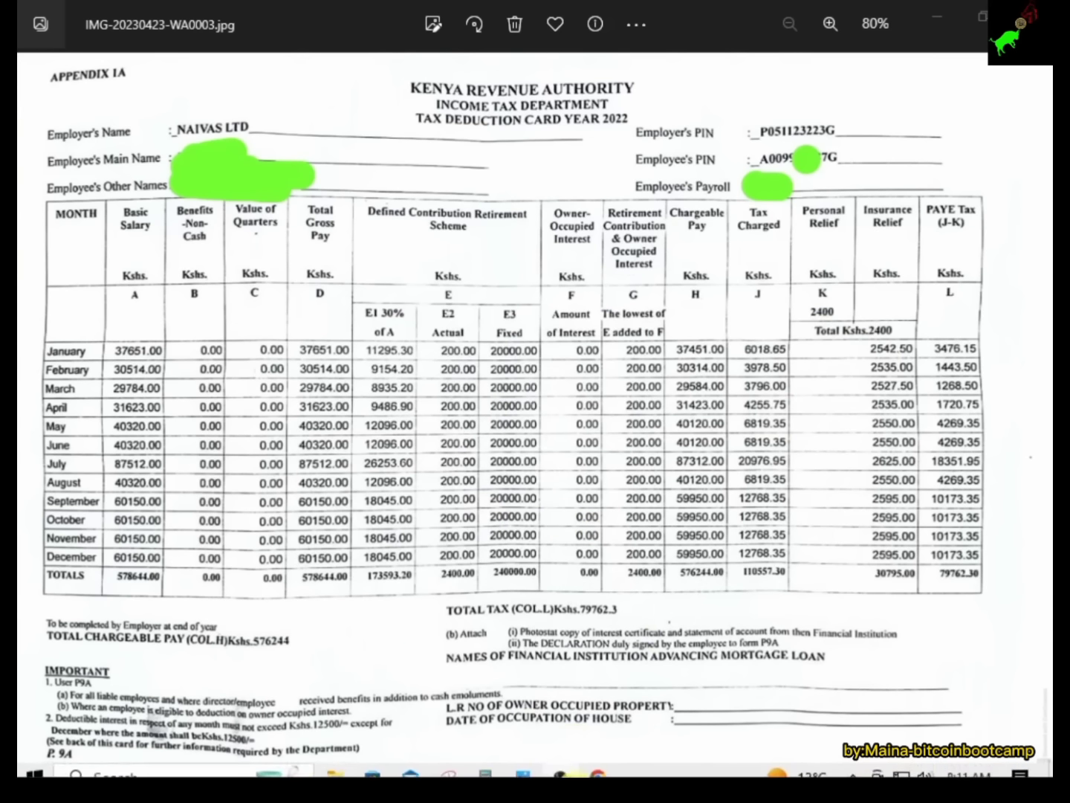
Bring the KRA iTax portal back to the front after viewing the P9A card.
{"action": "left_click", "coordinate": [604, 767]}
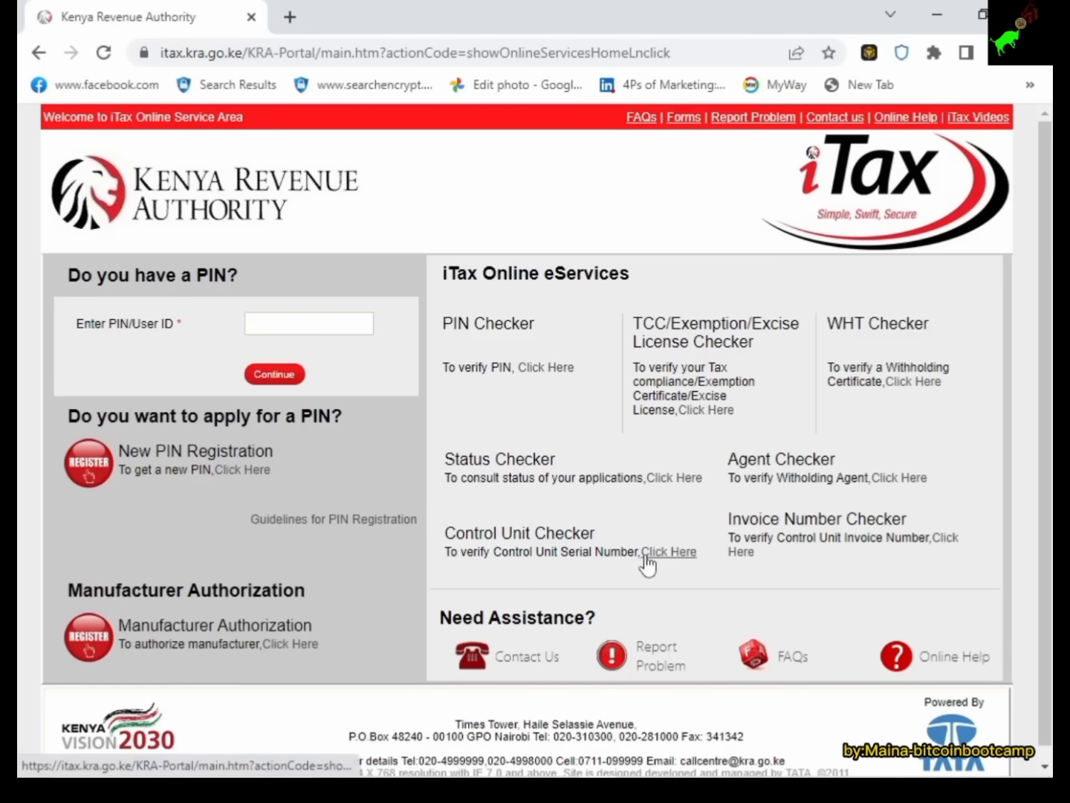
Check the tax deduction card, then return to iTax and select the PIN field.
{"action": "left_click", "coordinate": [932, 21]}
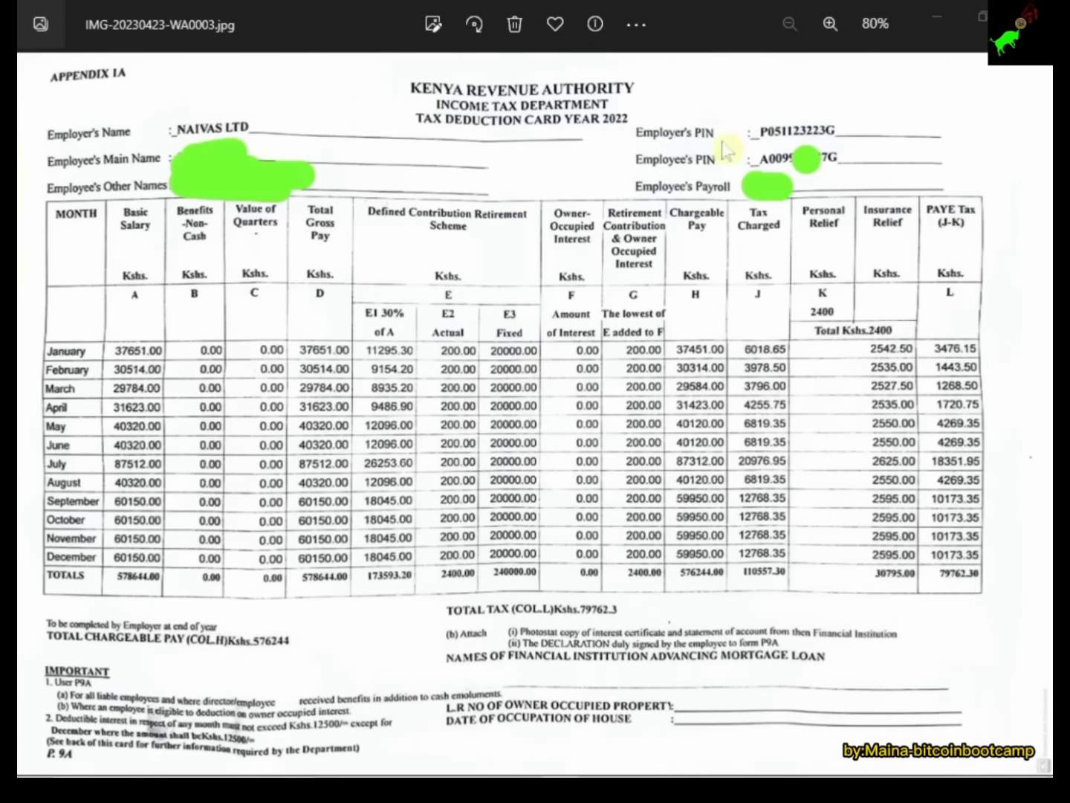
{"action": "mouse_move", "coordinate": [492, 773]}
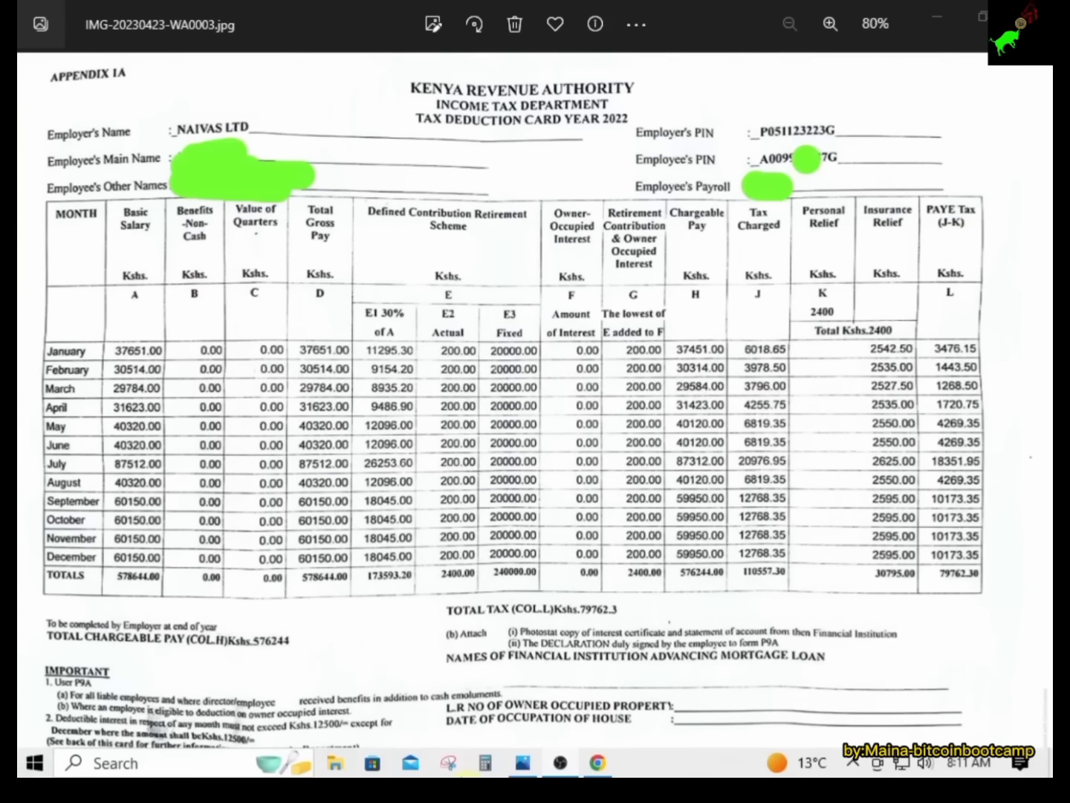
{"action": "left_click", "coordinate": [598, 763]}
{"action": "left_click", "coordinate": [288, 324]}
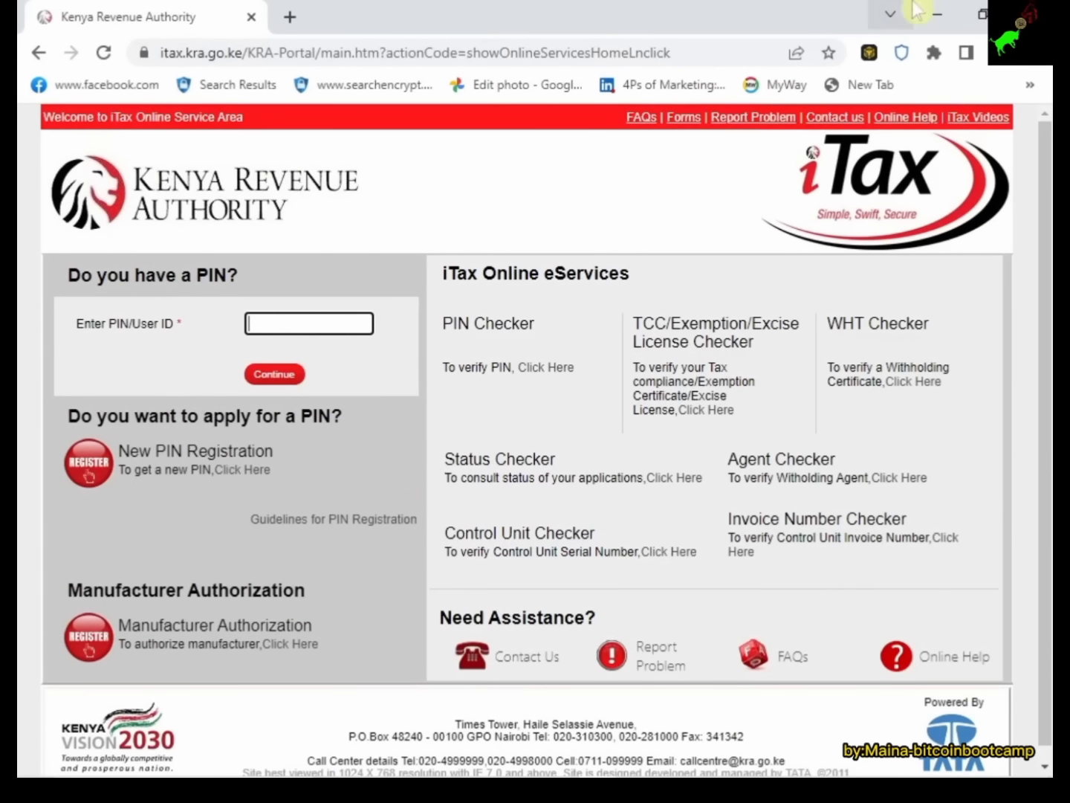
Glance at the P9A card once more and return to the iTax login page.
{"action": "left_click", "coordinate": [936, 14]}
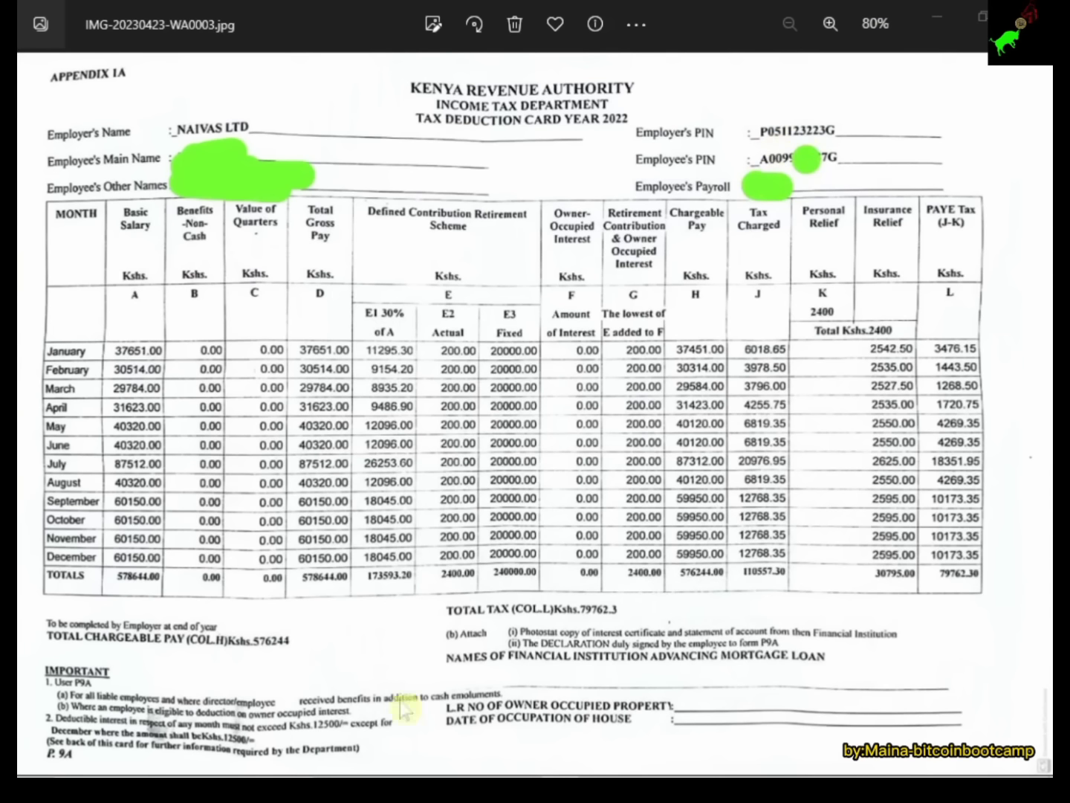
{"action": "mouse_move", "coordinate": [339, 773]}
{"action": "left_click", "coordinate": [597, 763]}
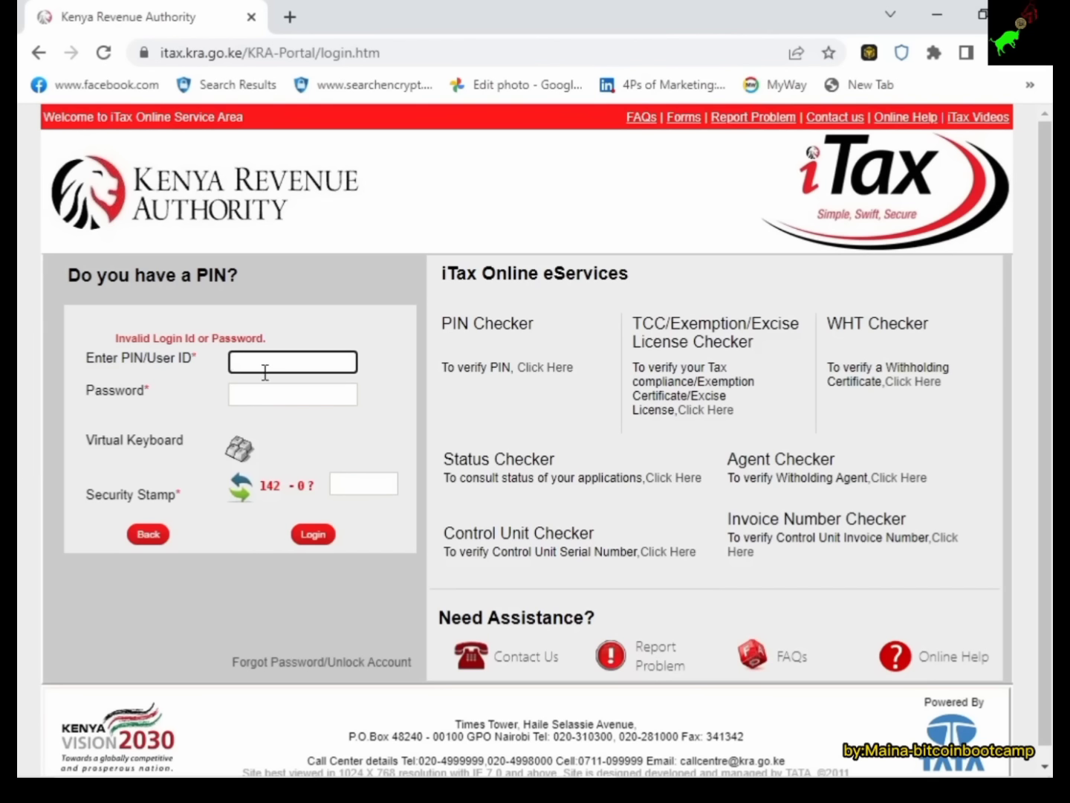
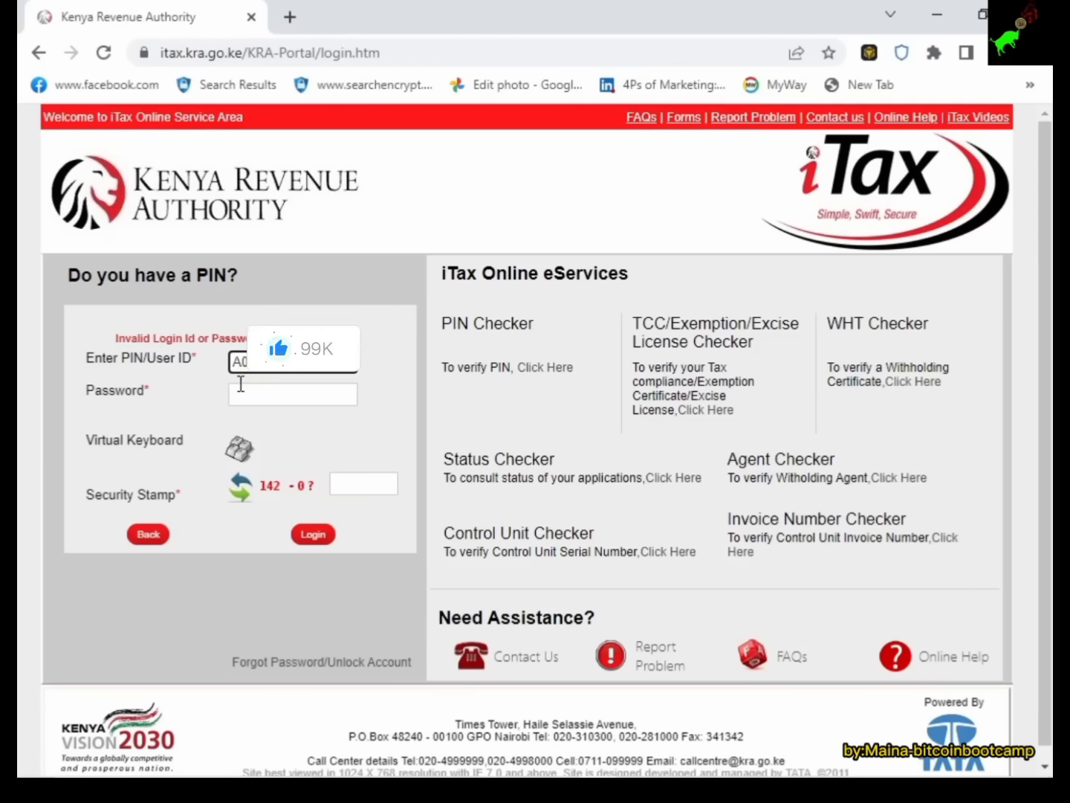
Log in with the taxpayer PIN, the pasted account password and the security stamp sum.
{"action": "left_click", "coordinate": [239, 397]}
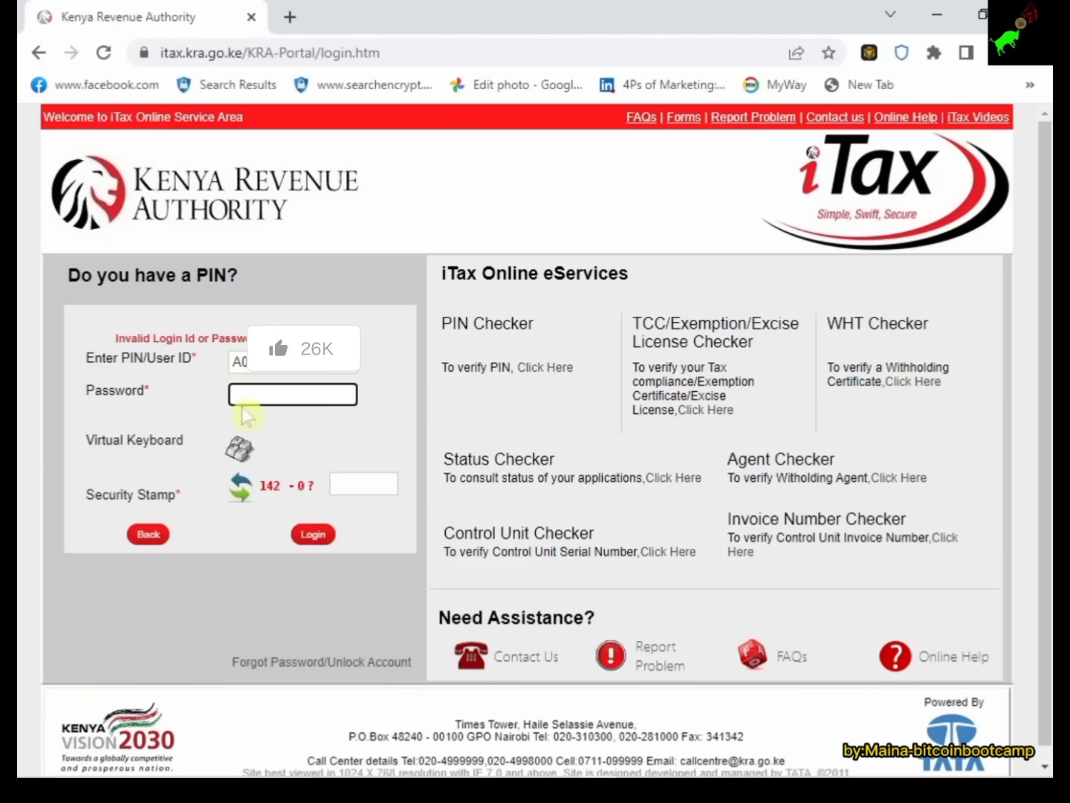
{"action": "key", "text": "ctrl+v"}
{"action": "left_click", "coordinate": [367, 475]}
{"action": "type", "text": "142"}
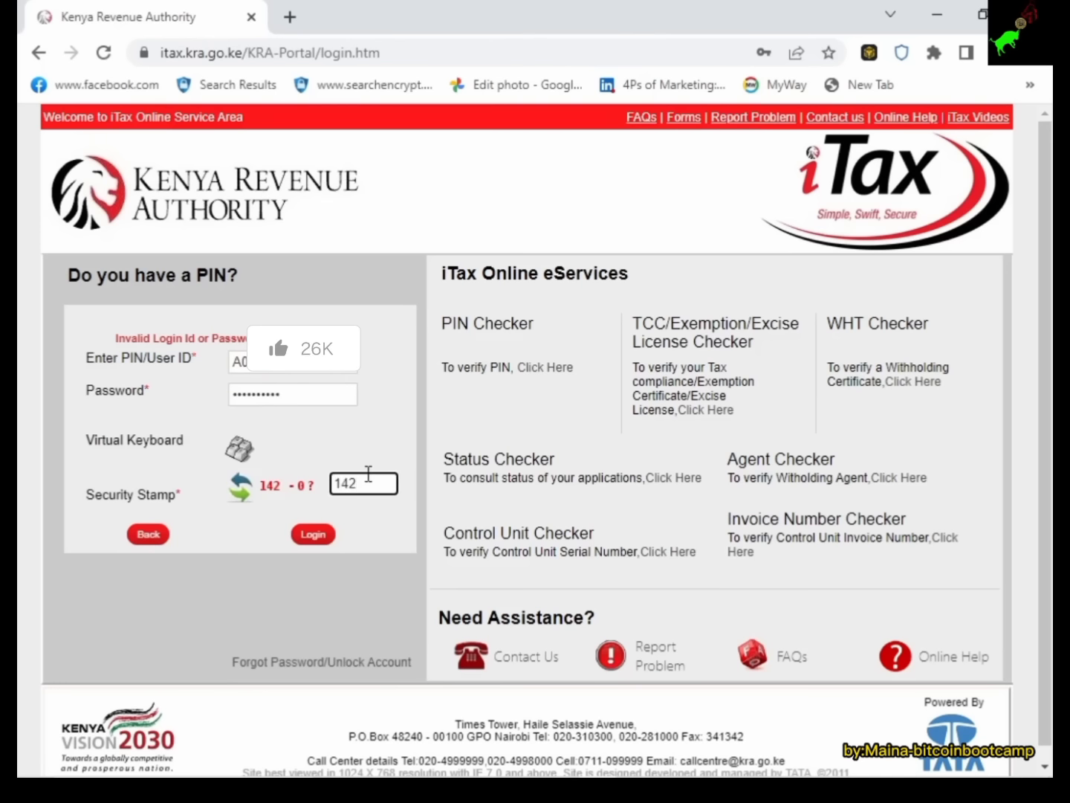
{"action": "left_click", "coordinate": [315, 537]}
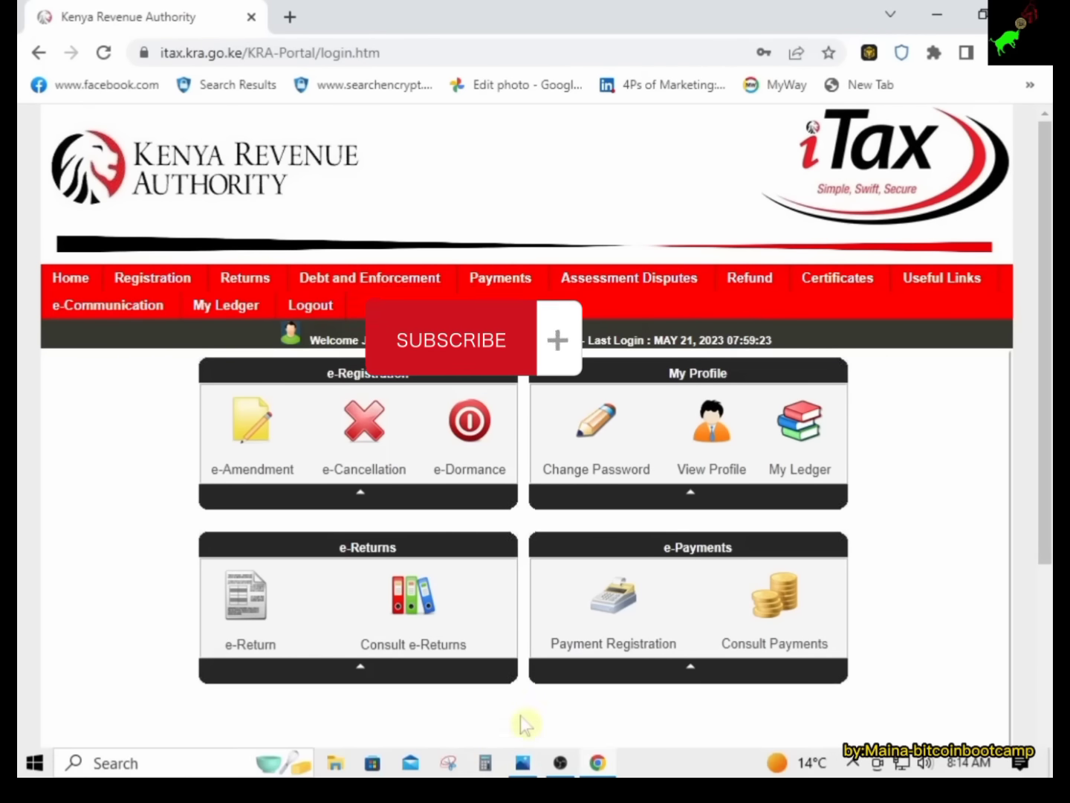
{"action": "mouse_move", "coordinate": [566, 774]}
{"action": "mouse_move", "coordinate": [609, 763]}
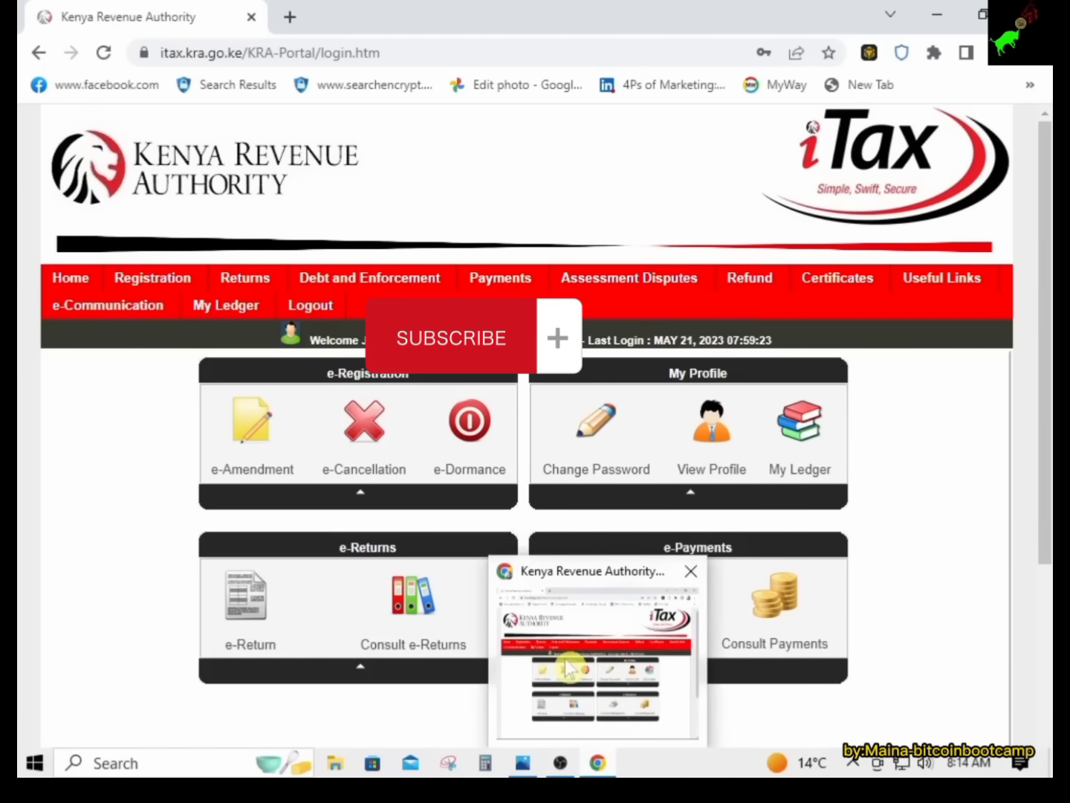
{"action": "mouse_move", "coordinate": [523, 761]}
{"action": "left_click", "coordinate": [548, 697]}
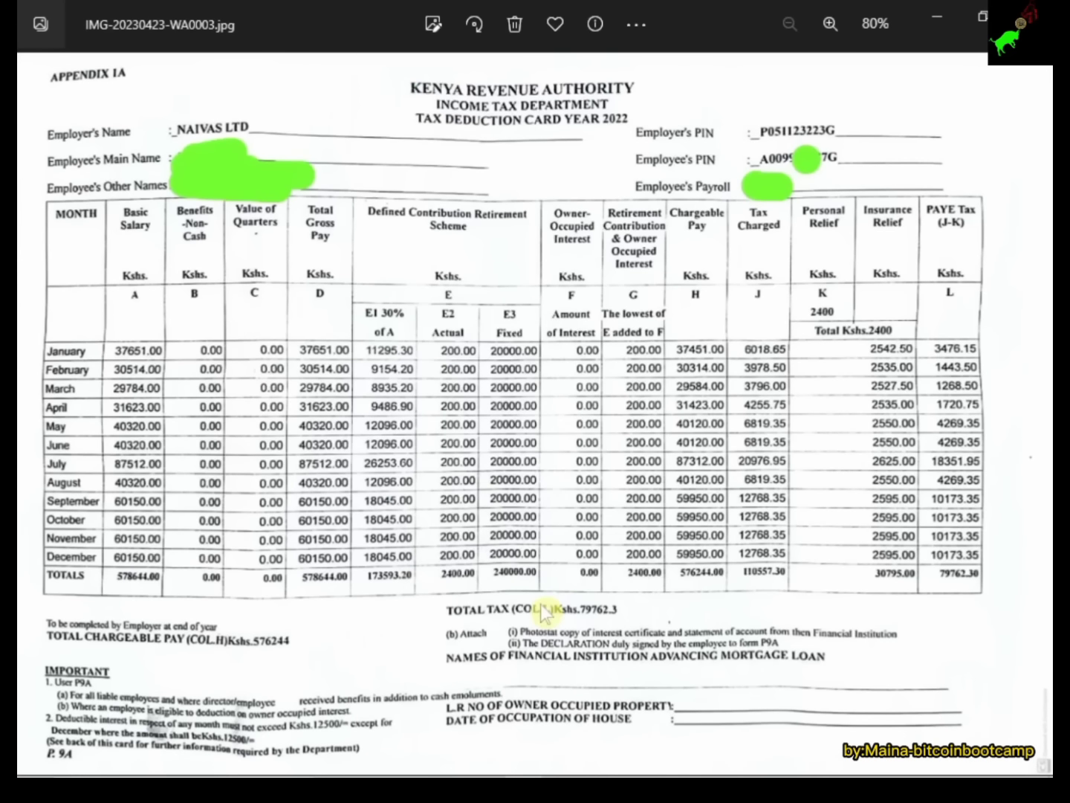
{"action": "mouse_move", "coordinate": [550, 776]}
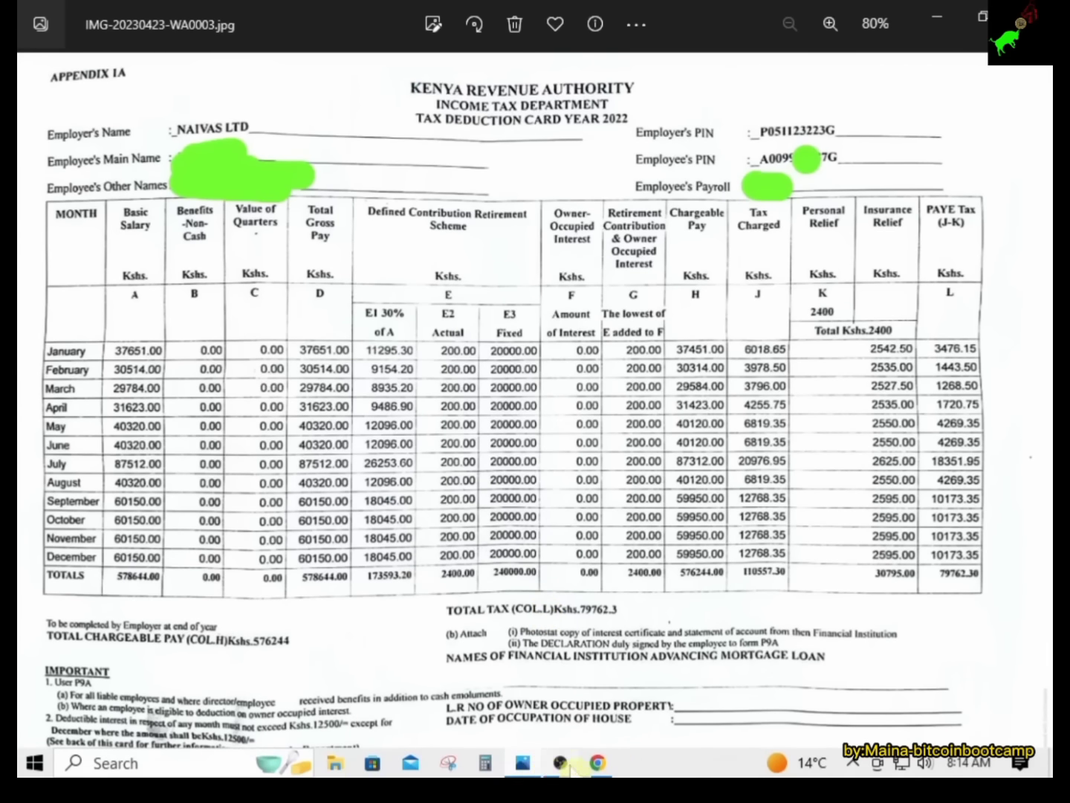
{"action": "left_click", "coordinate": [595, 758]}
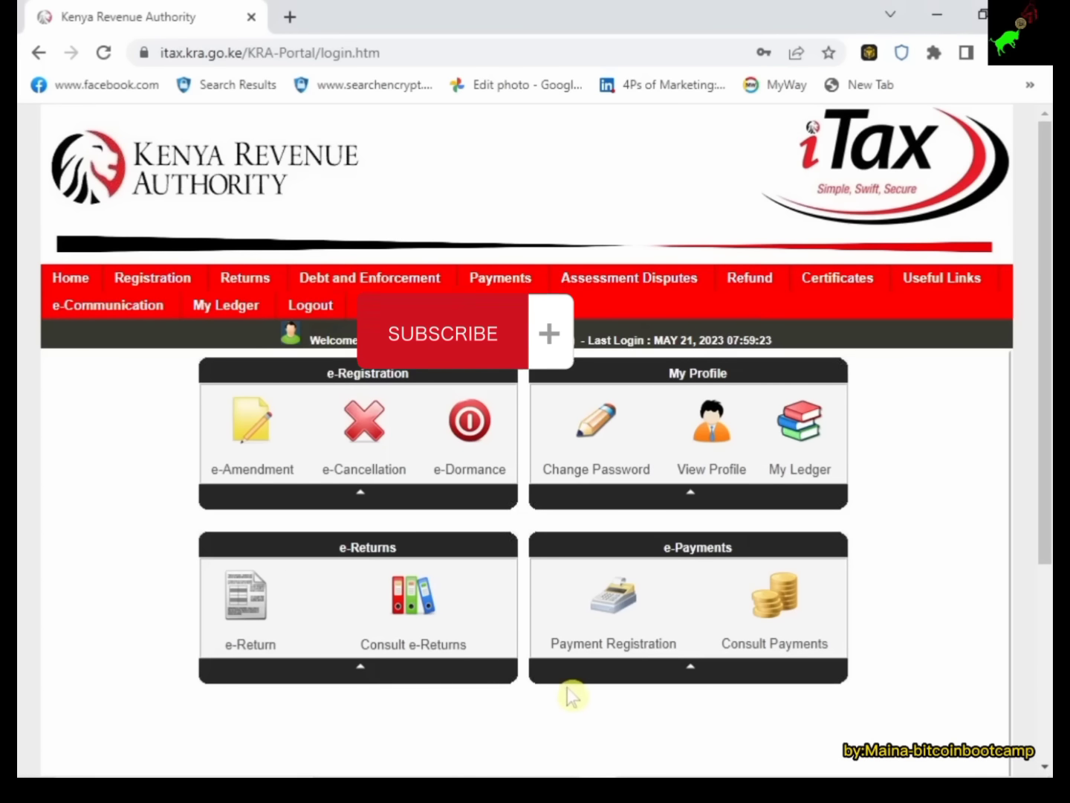
{"action": "mouse_move", "coordinate": [225, 305]}
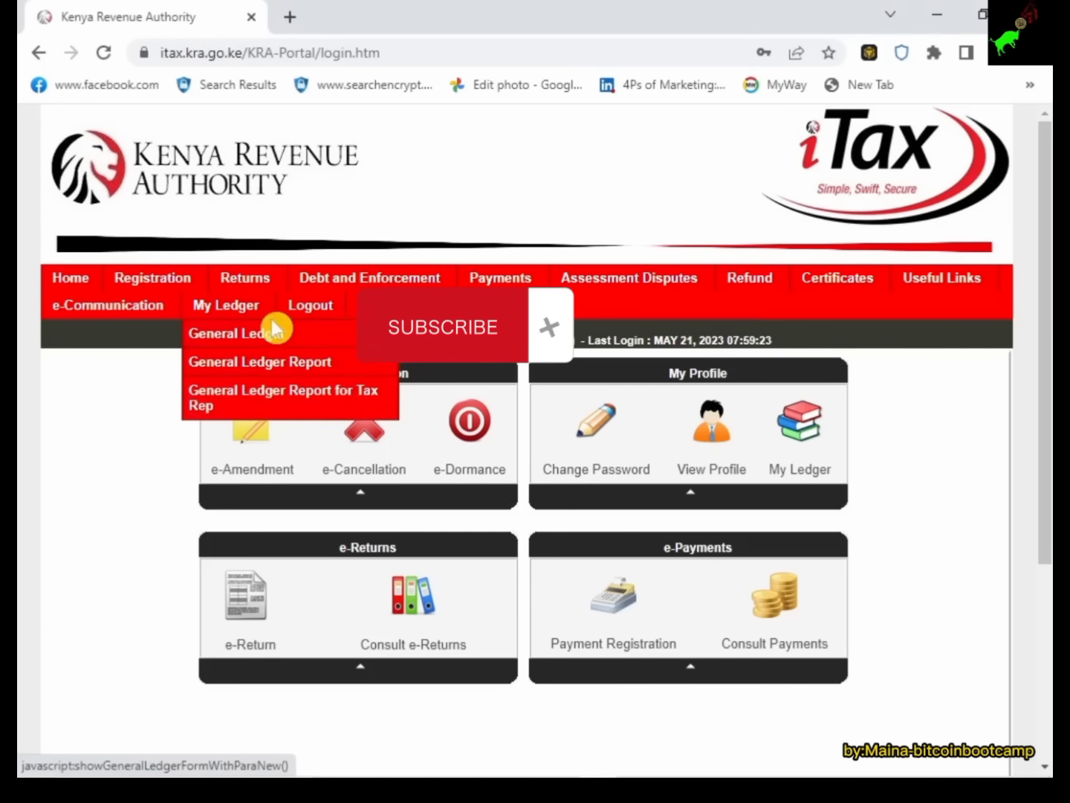
Start an ITR for Employment Income Only from the Returns menu.
{"action": "mouse_move", "coordinate": [263, 289]}
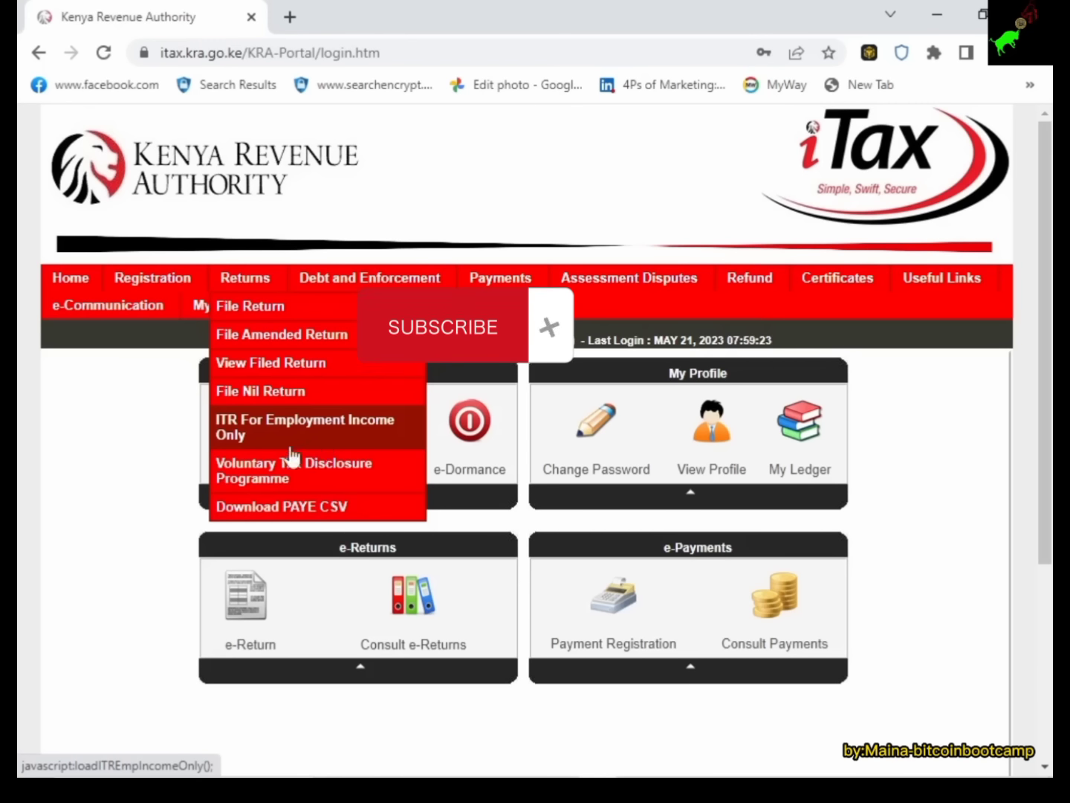
{"action": "mouse_move", "coordinate": [258, 303]}
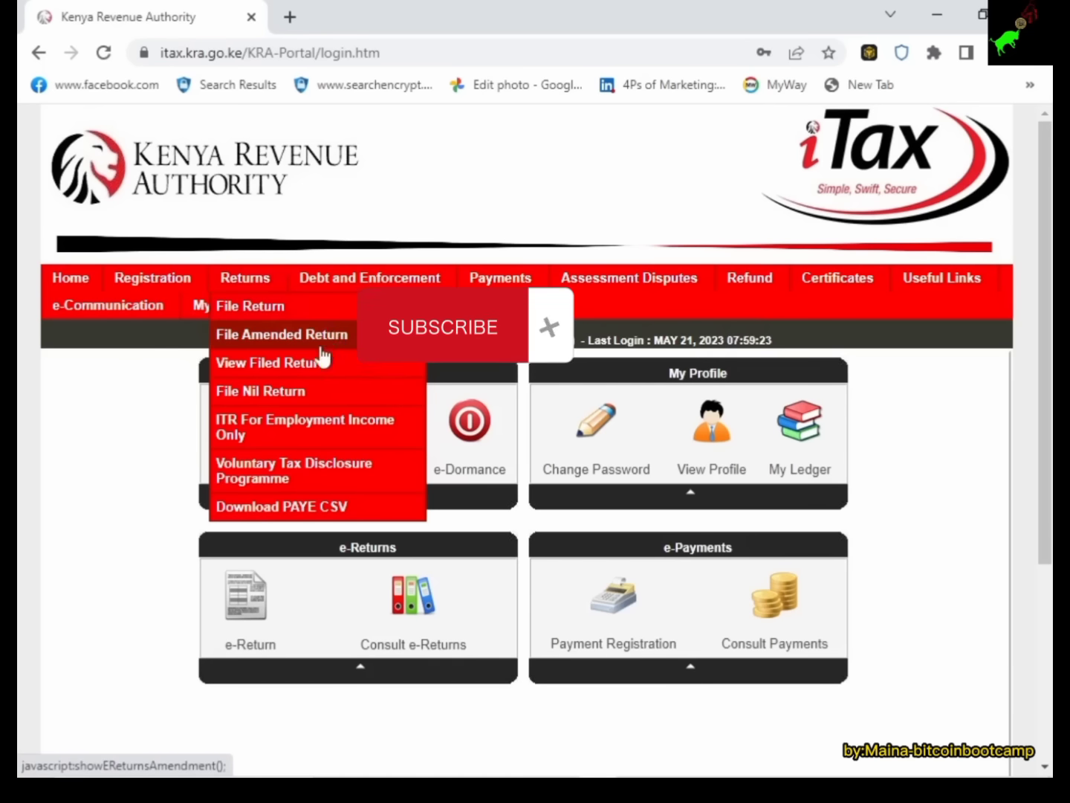
{"action": "left_click", "coordinate": [293, 442]}
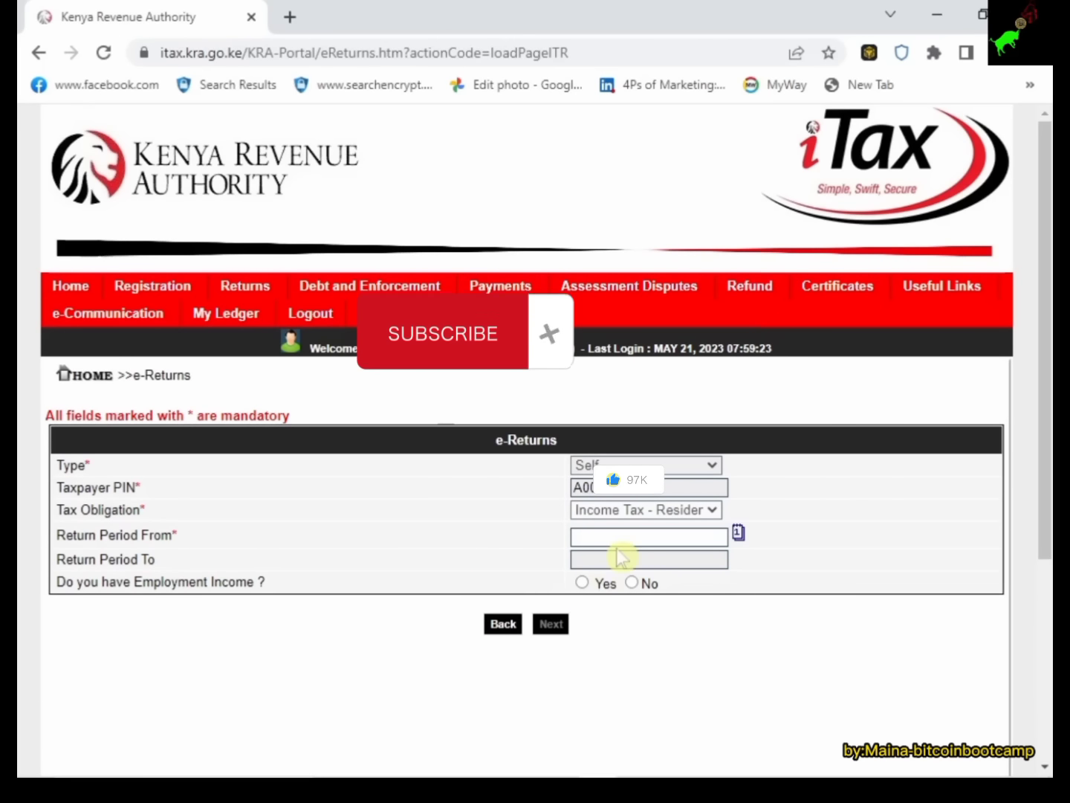
Set the return period from 01/01/2022, answer Yes to employment income, and continue to Section A.
{"action": "left_click", "coordinate": [717, 538]}
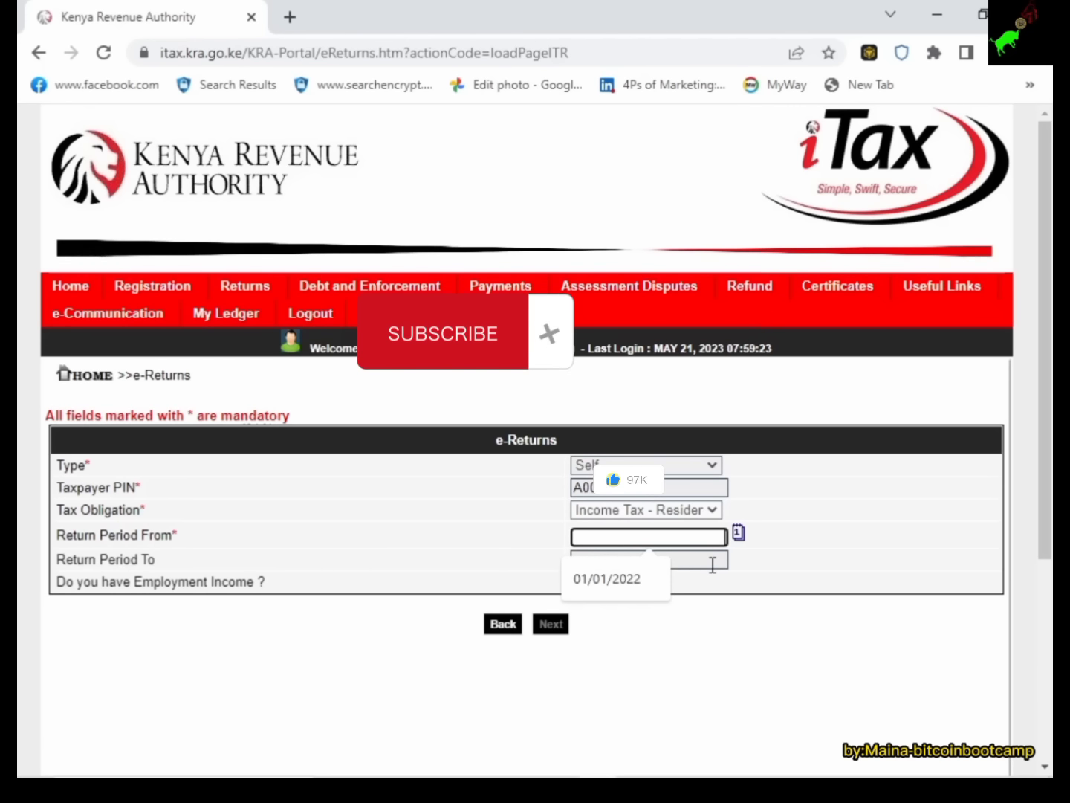
{"action": "left_click", "coordinate": [595, 587]}
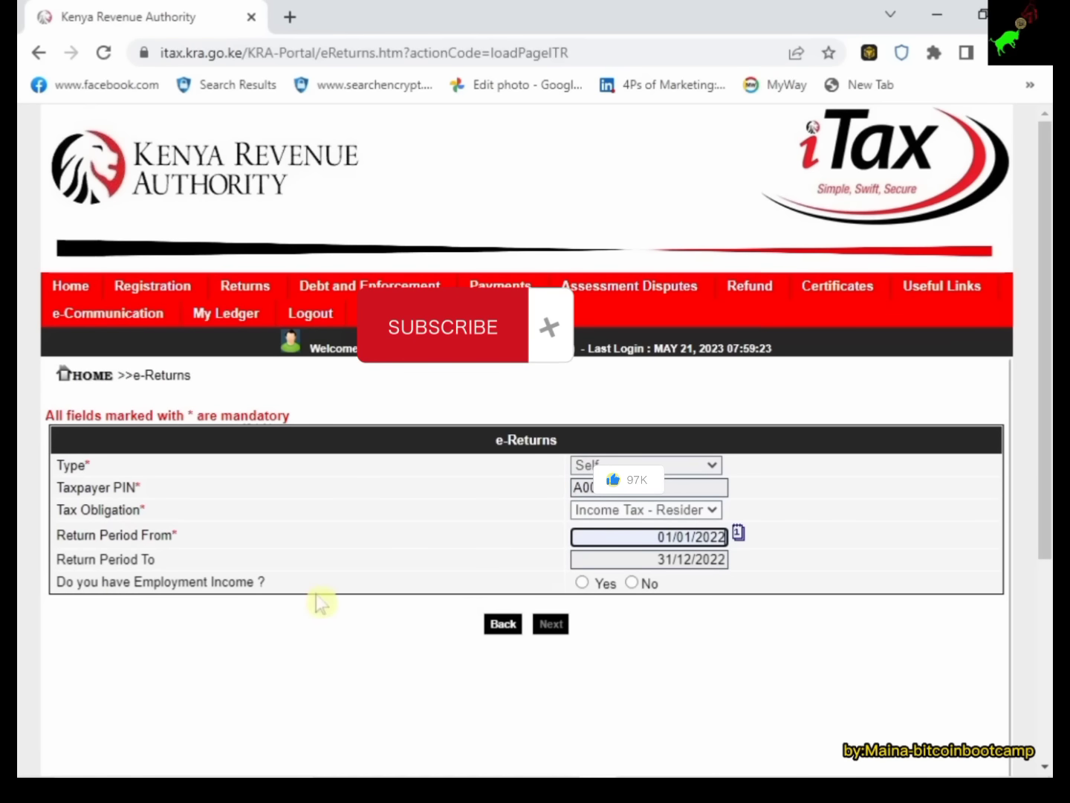
{"action": "left_click", "coordinate": [582, 583]}
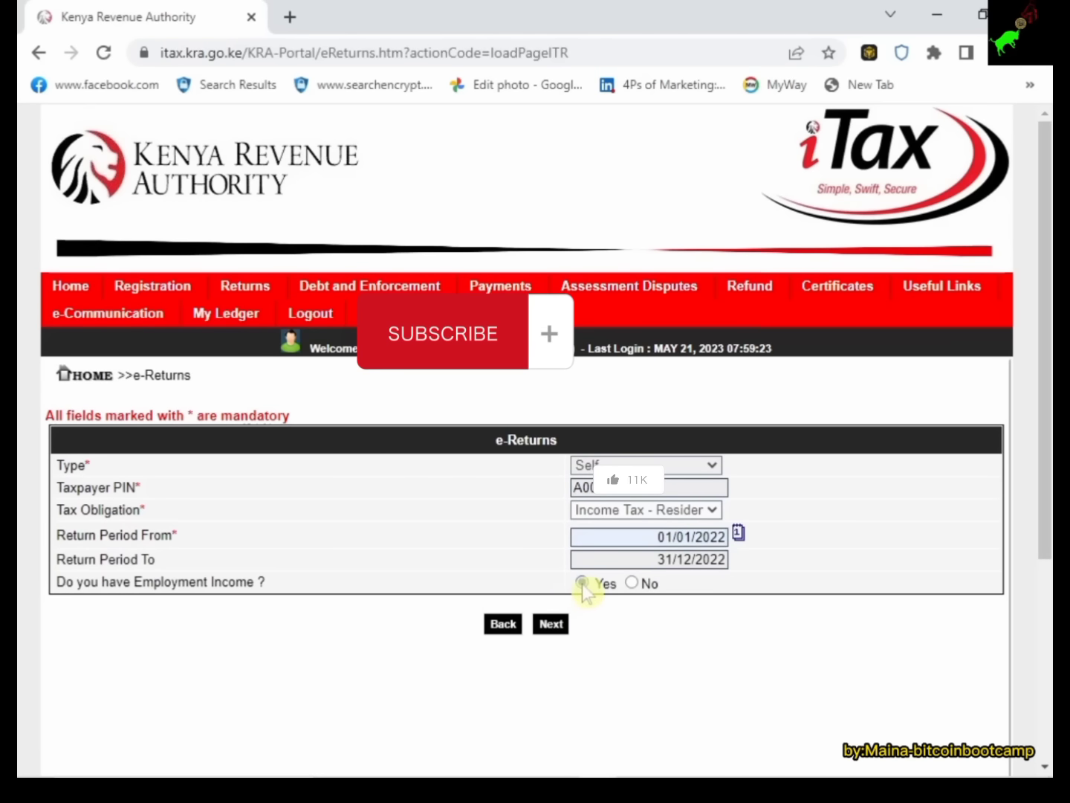
{"action": "left_click", "coordinate": [557, 629]}
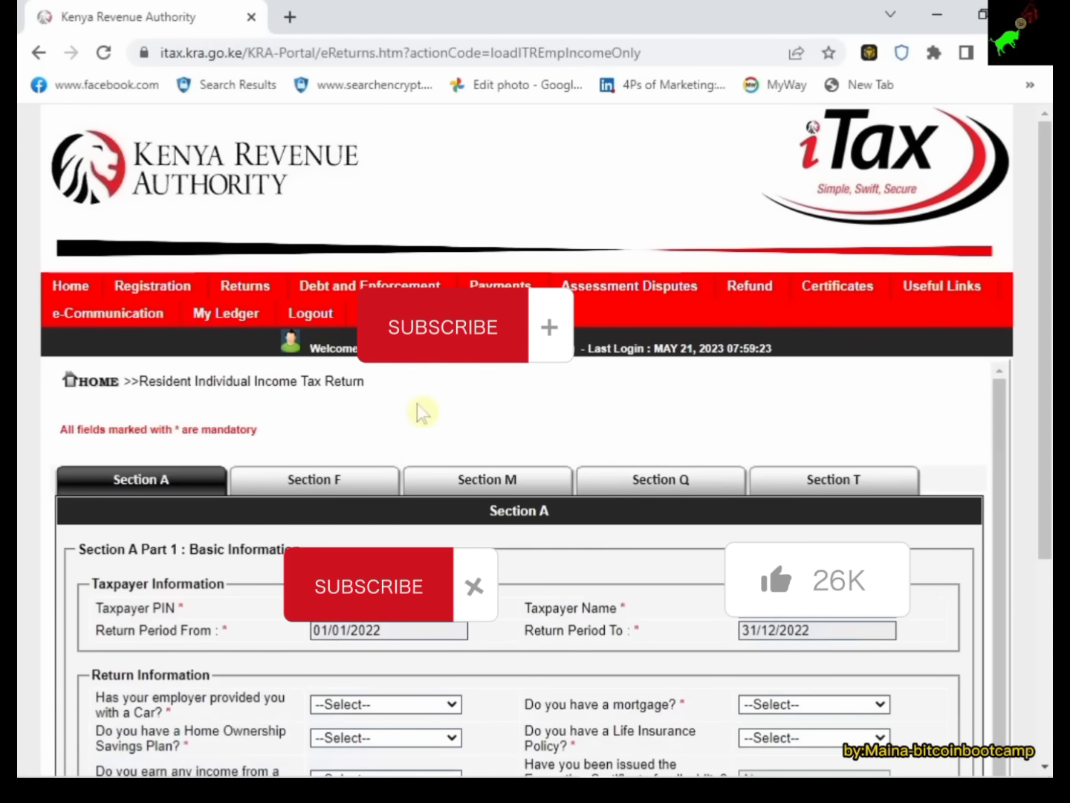
Scroll through Section A and check the company-car question's options without answering.
{"action": "scroll", "coordinate": [437, 452], "scroll_direction": "down", "scroll_amount": 1}
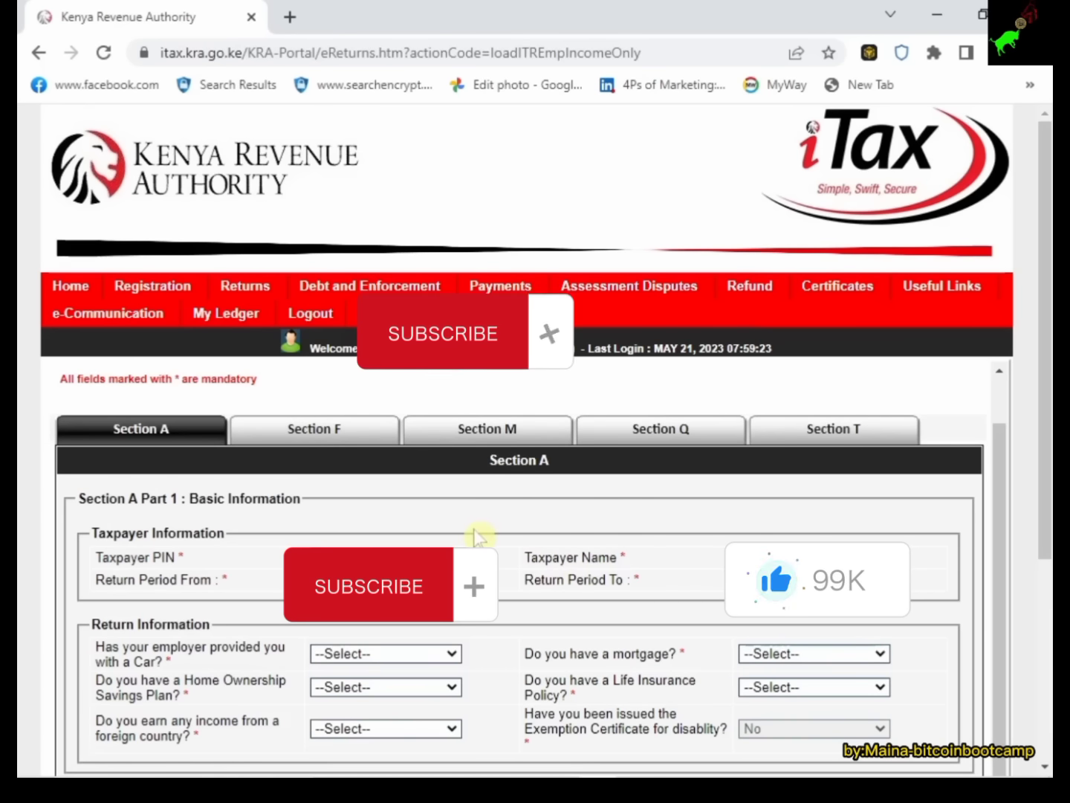
{"action": "scroll", "coordinate": [479, 532], "scroll_direction": "down", "scroll_amount": 3}
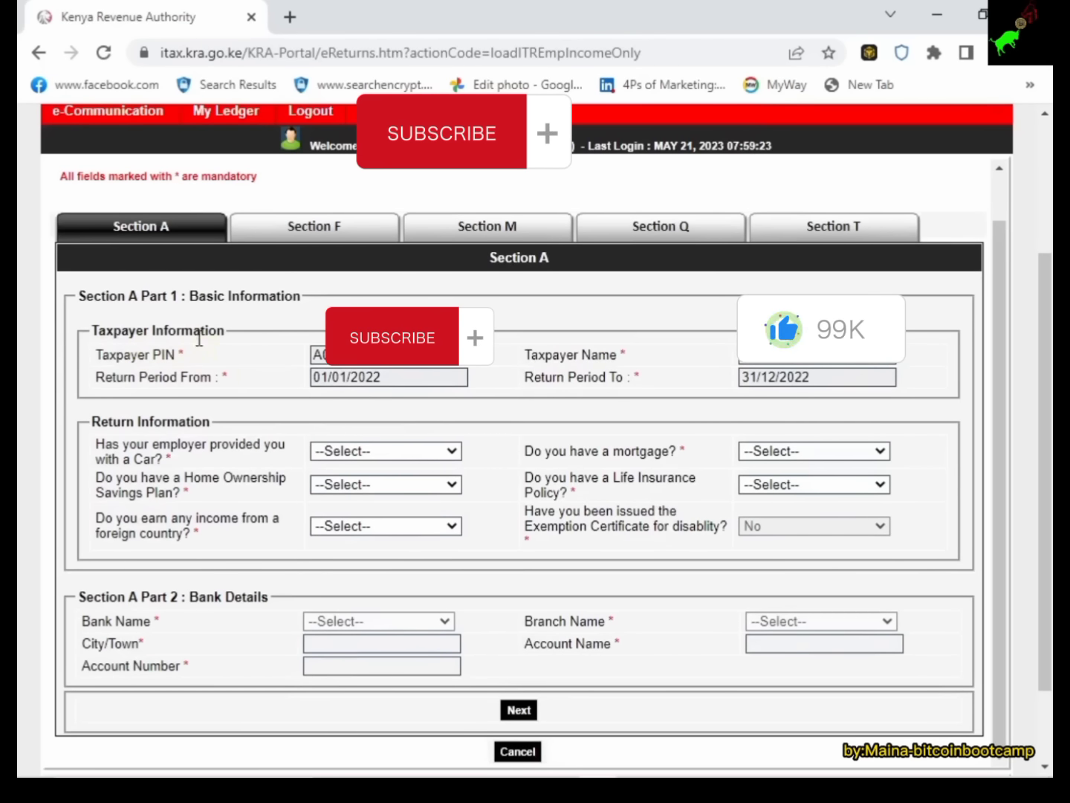
{"action": "left_click", "coordinate": [421, 451]}
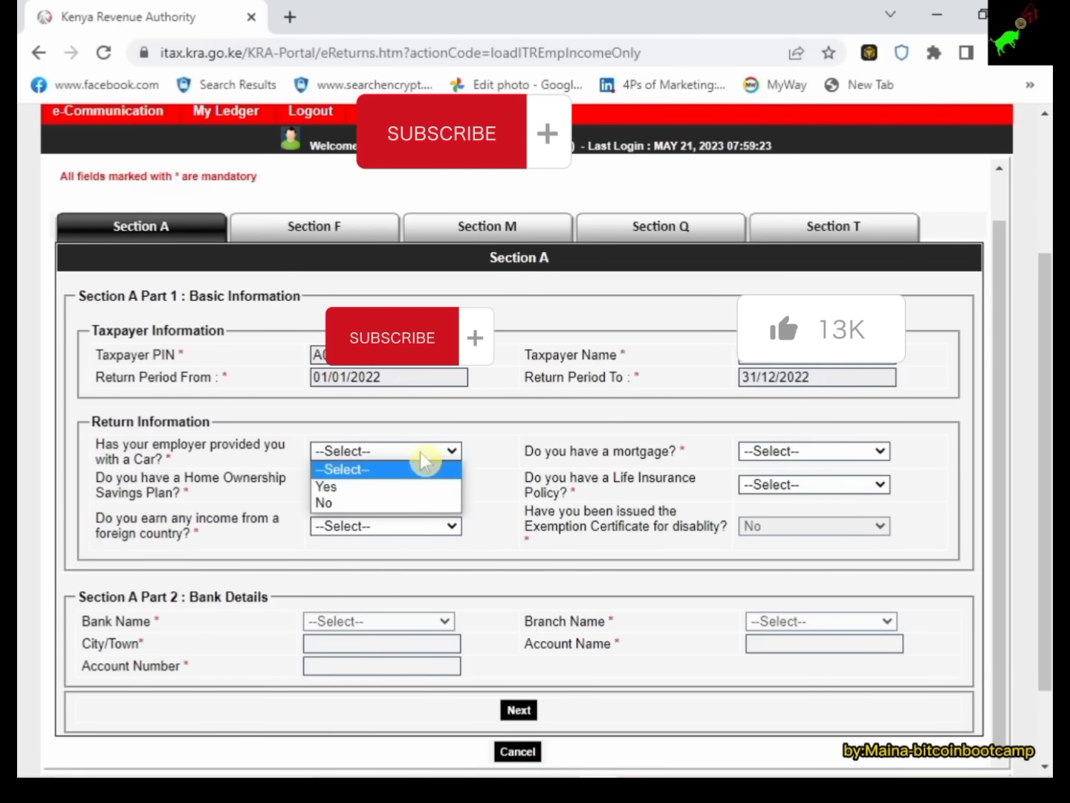
{"action": "left_click", "coordinate": [421, 453]}
Bring the 2022 P9A tax deduction card back up in Photos.
{"action": "mouse_move", "coordinate": [542, 772]}
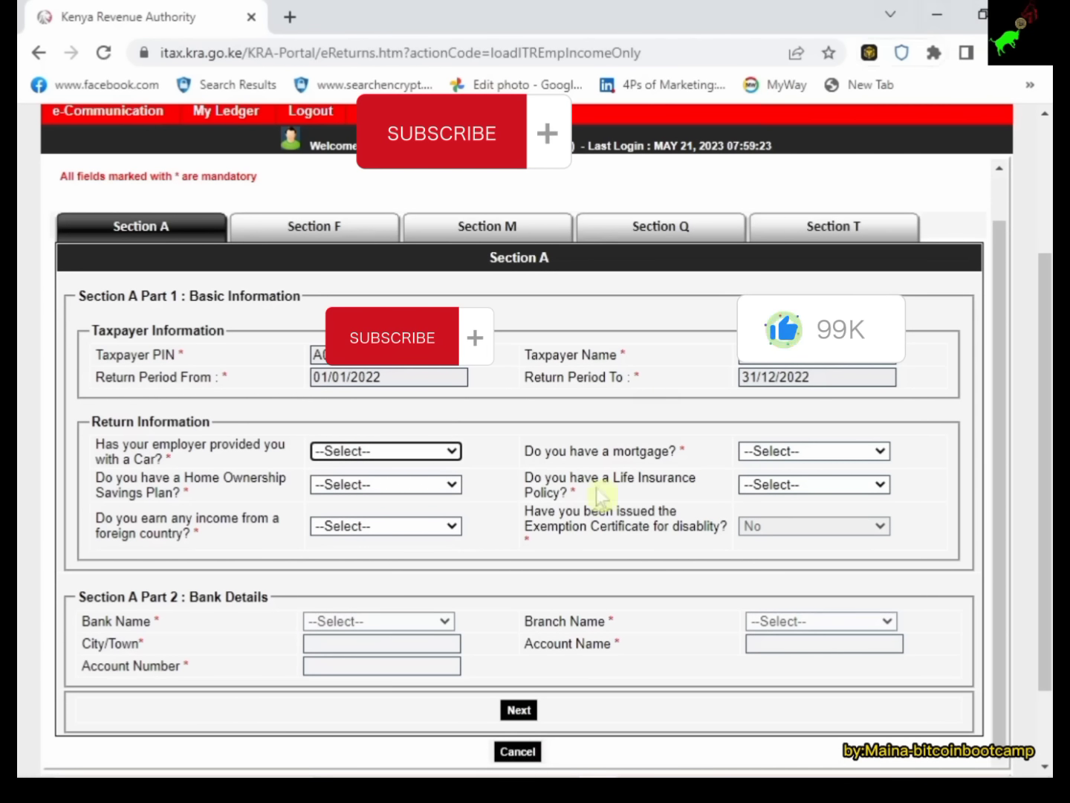
{"action": "mouse_move", "coordinate": [465, 730]}
{"action": "left_click", "coordinate": [522, 763]}
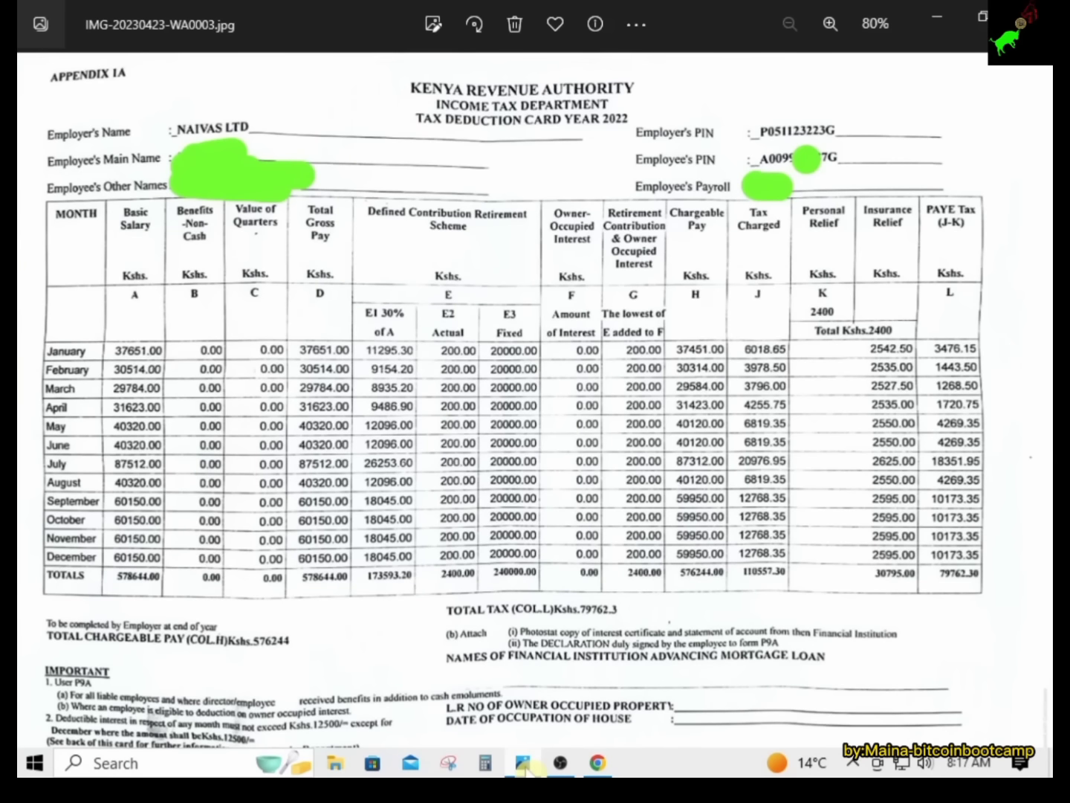
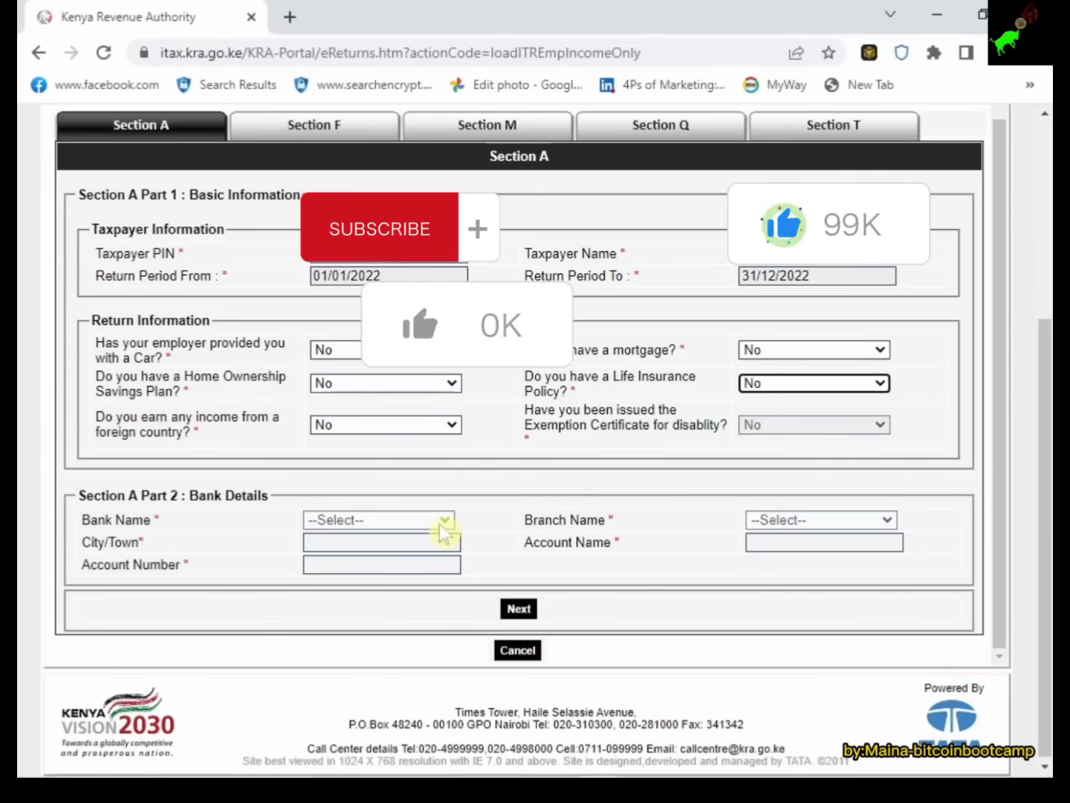
Review the Section A answers and bank details, then continue to Section F, Details of Employment Income.
{"action": "scroll", "coordinate": [365, 369], "scroll_direction": "up", "scroll_amount": 5}
{"action": "scroll", "coordinate": [391, 280], "scroll_direction": "down", "scroll_amount": 1}
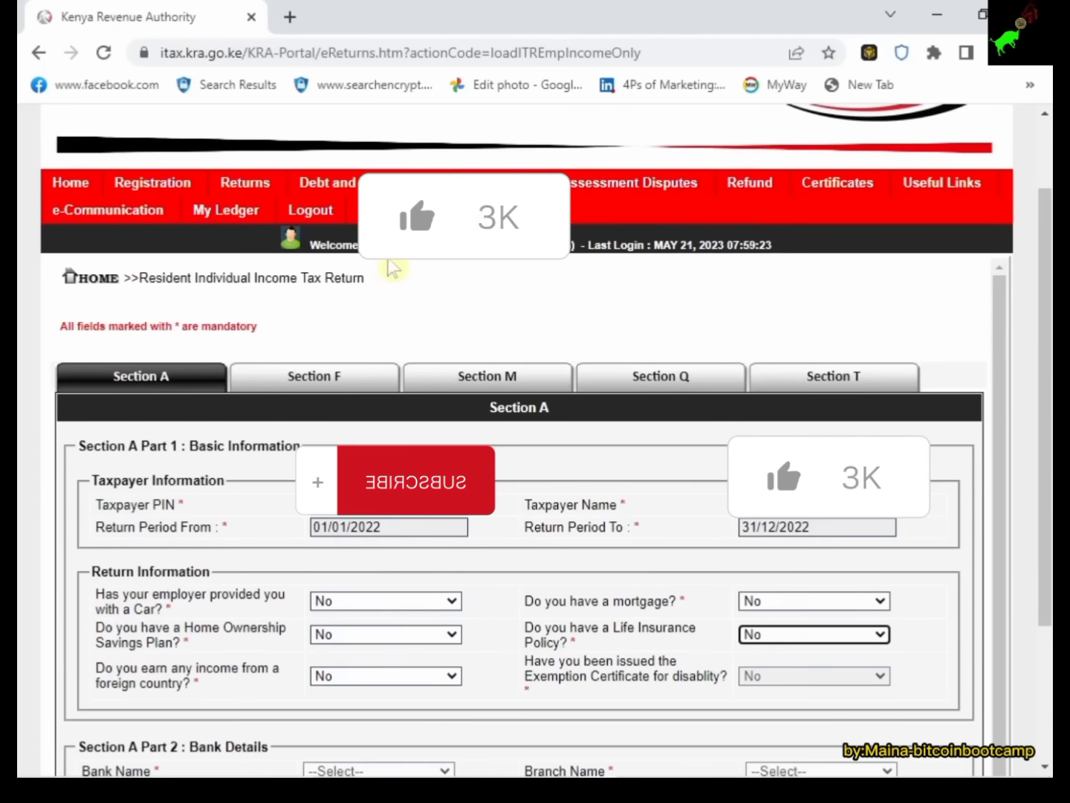
{"action": "scroll", "coordinate": [471, 387], "scroll_direction": "down", "scroll_amount": 1}
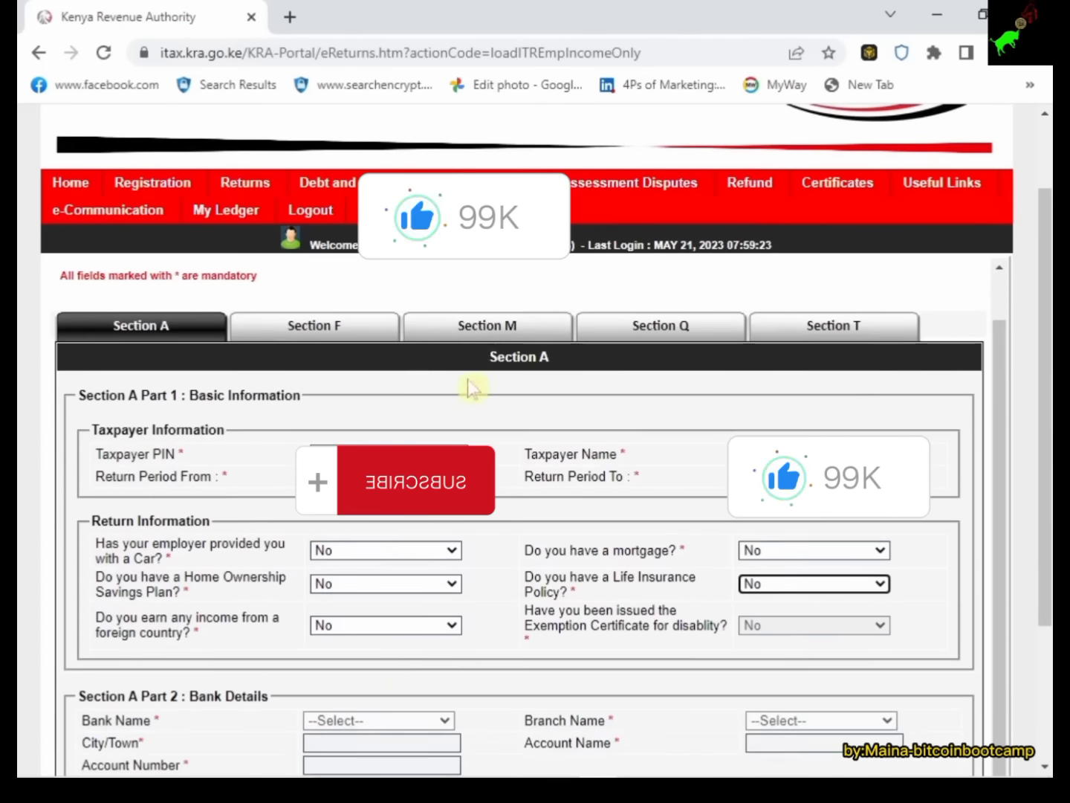
{"action": "scroll", "coordinate": [411, 521], "scroll_direction": "down", "scroll_amount": 3}
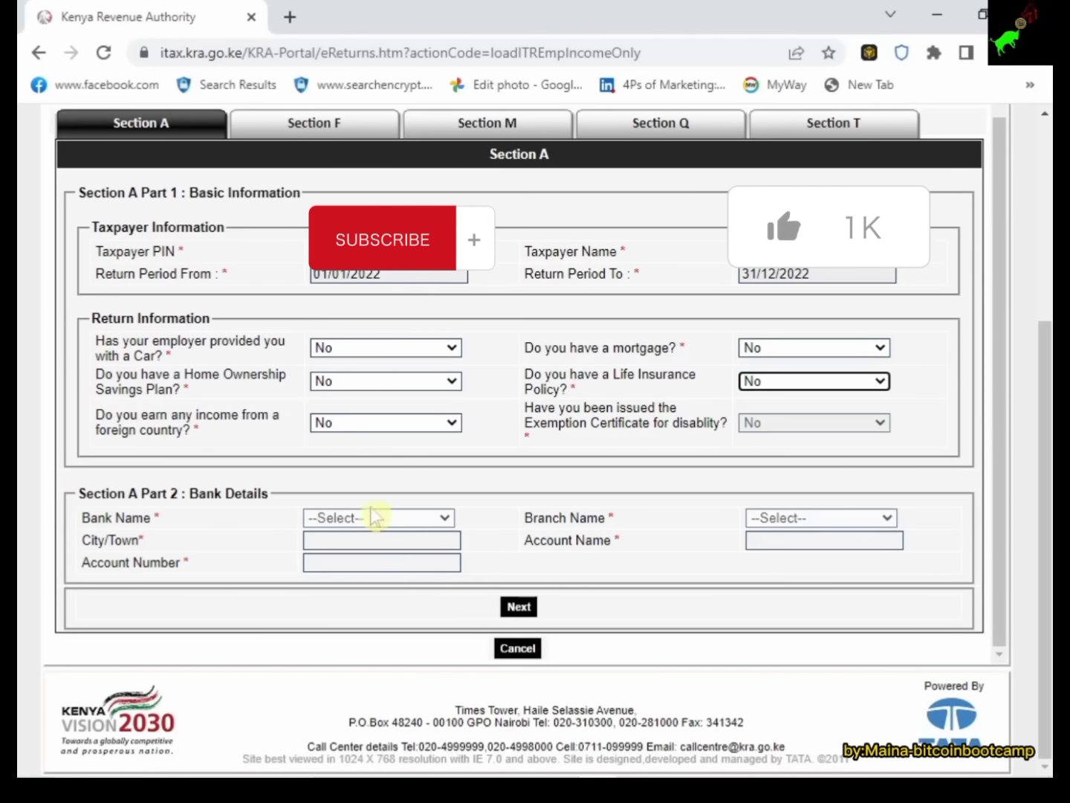
{"action": "left_click", "coordinate": [519, 607]}
{"action": "scroll", "coordinate": [445, 535], "scroll_direction": "up", "scroll_amount": 1}
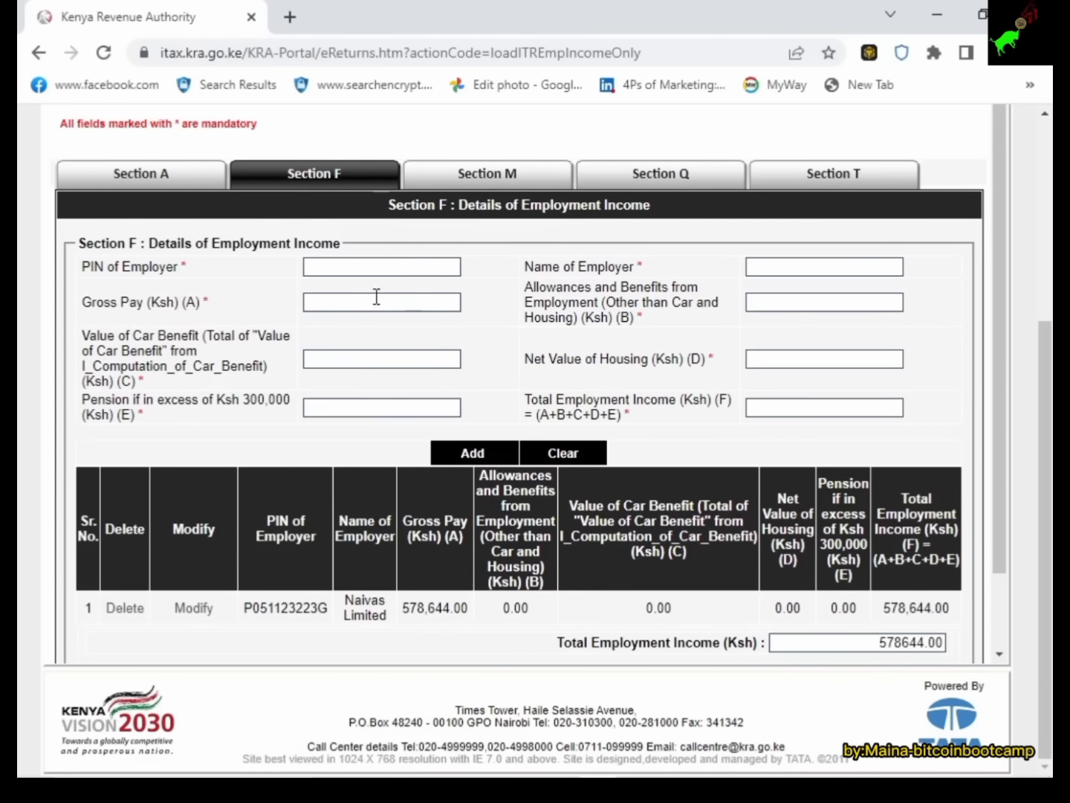
Enter the employer's PIN from the P9A card so the name Naivas Limited fills in.
{"action": "left_click", "coordinate": [391, 269]}
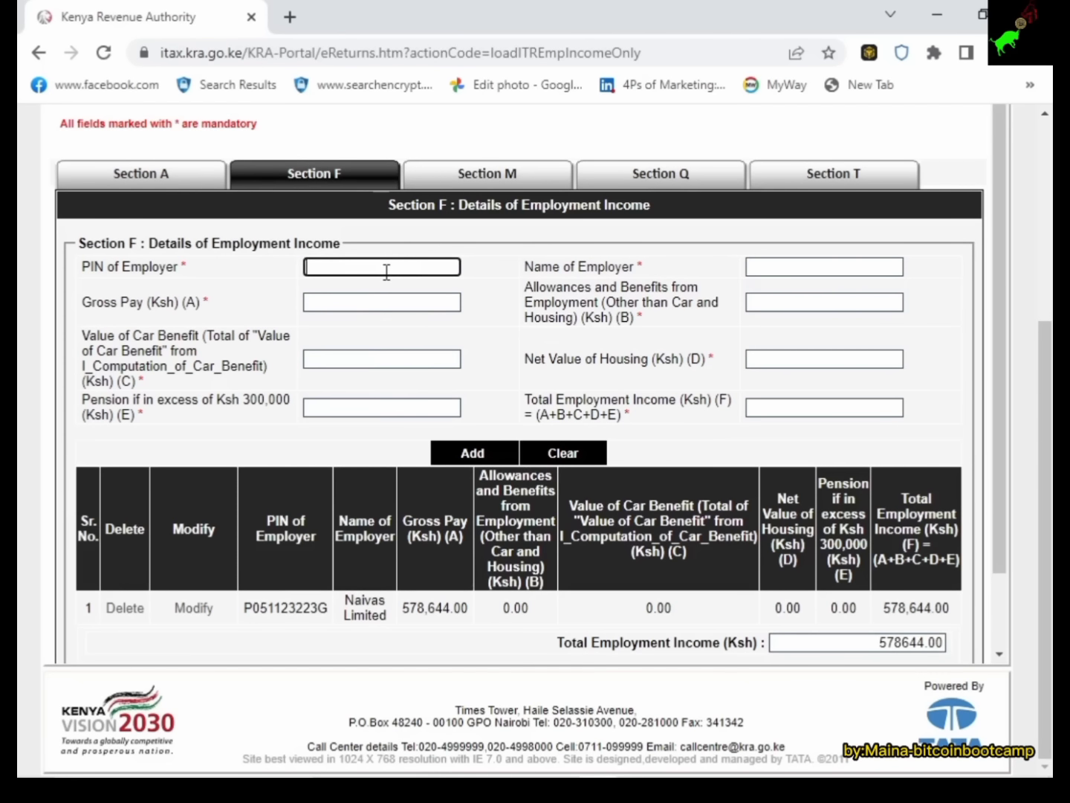
{"action": "mouse_move", "coordinate": [446, 770]}
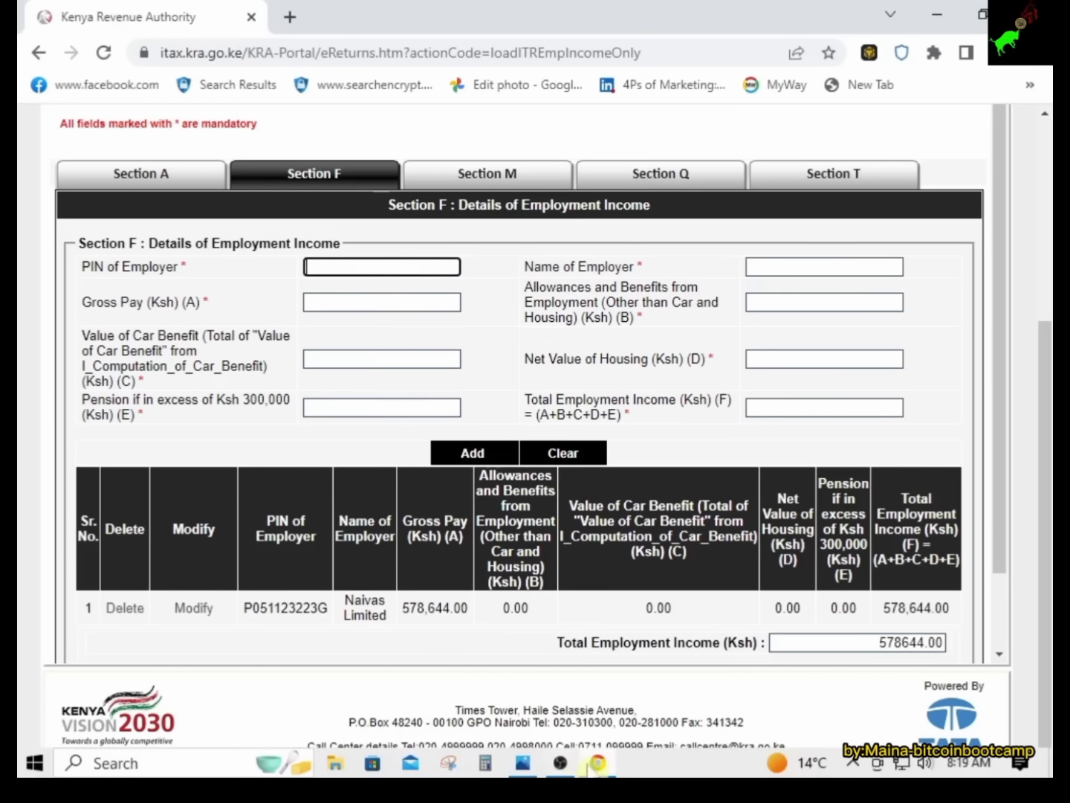
{"action": "left_click", "coordinate": [524, 764]}
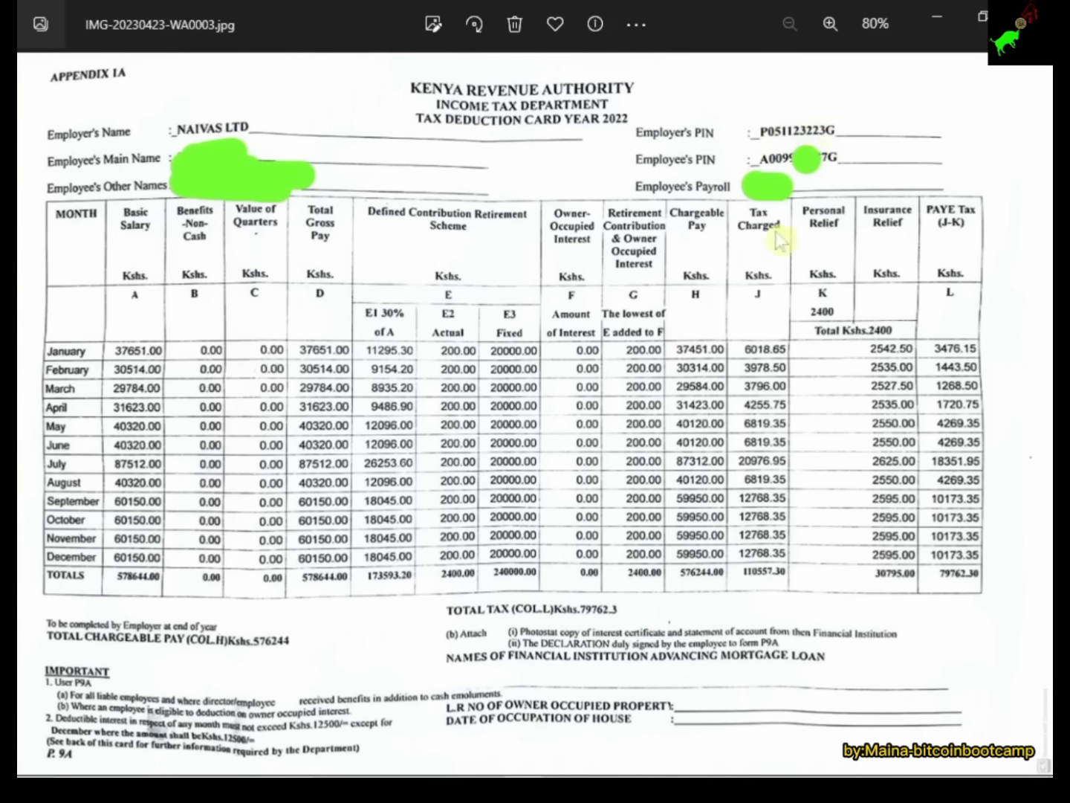
{"action": "mouse_move", "coordinate": [542, 775]}
{"action": "left_click", "coordinate": [598, 764]}
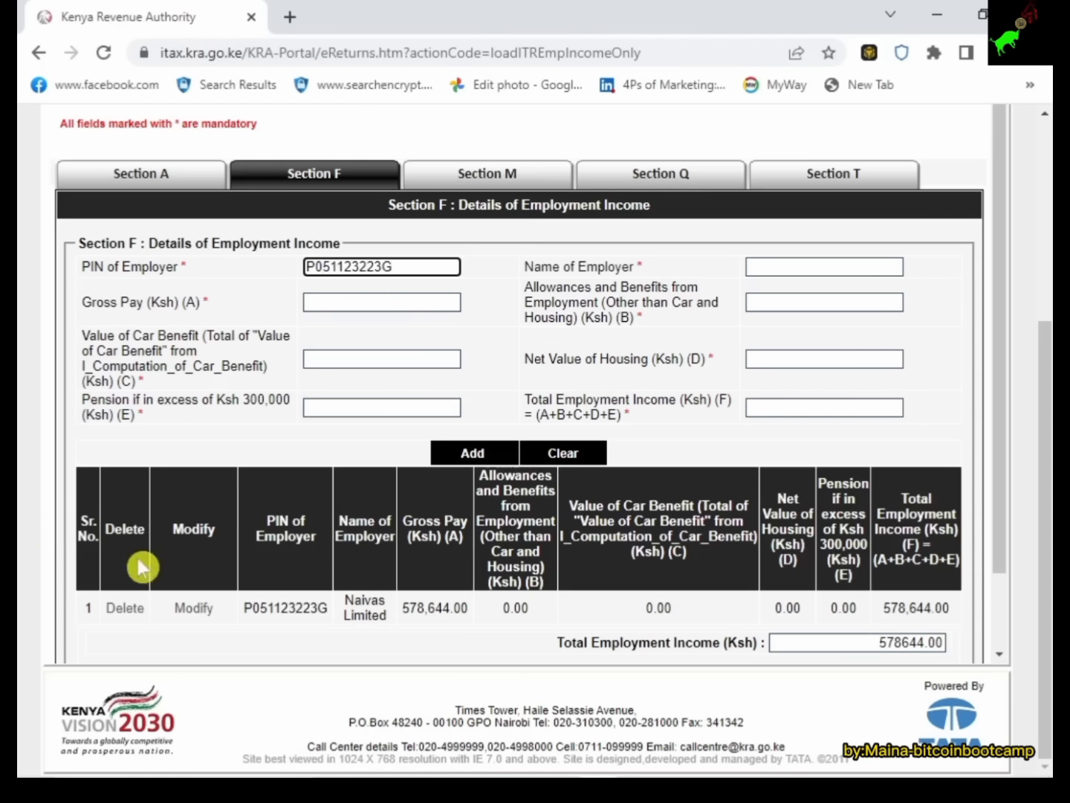
{"action": "left_click", "coordinate": [482, 271]}
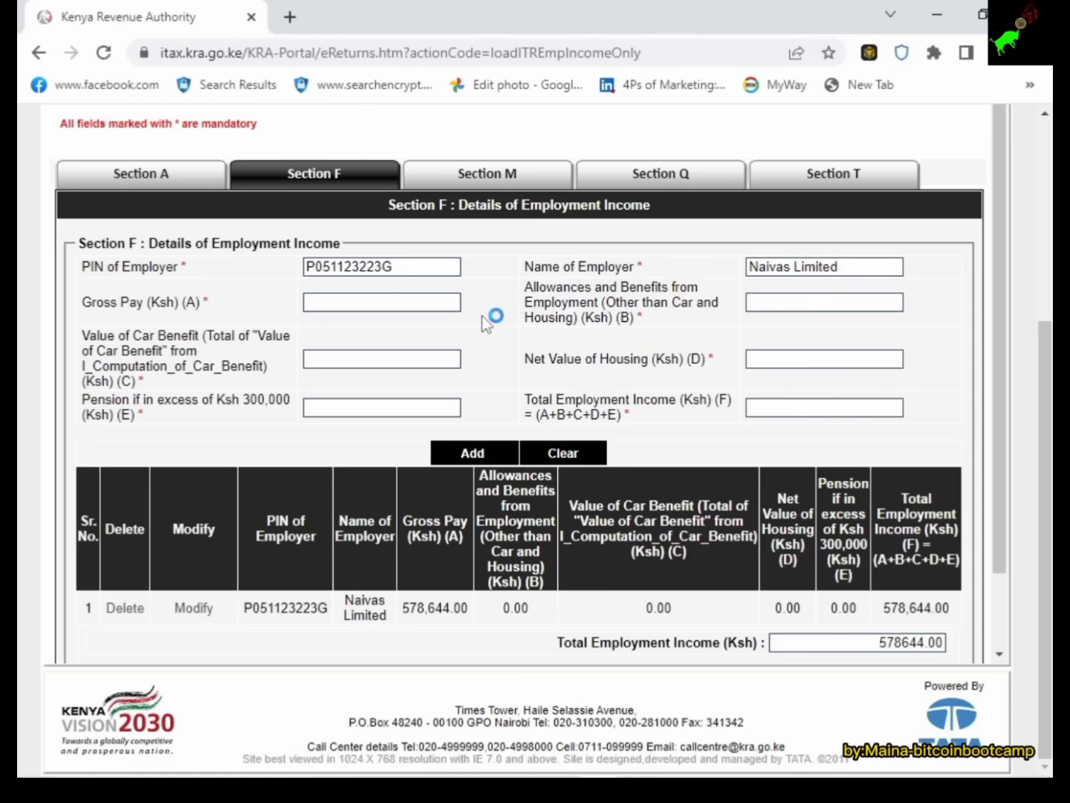
Look up the 578,644.00 total gross pay on the P9A card for the gross pay field.
{"action": "left_click", "coordinate": [380, 306]}
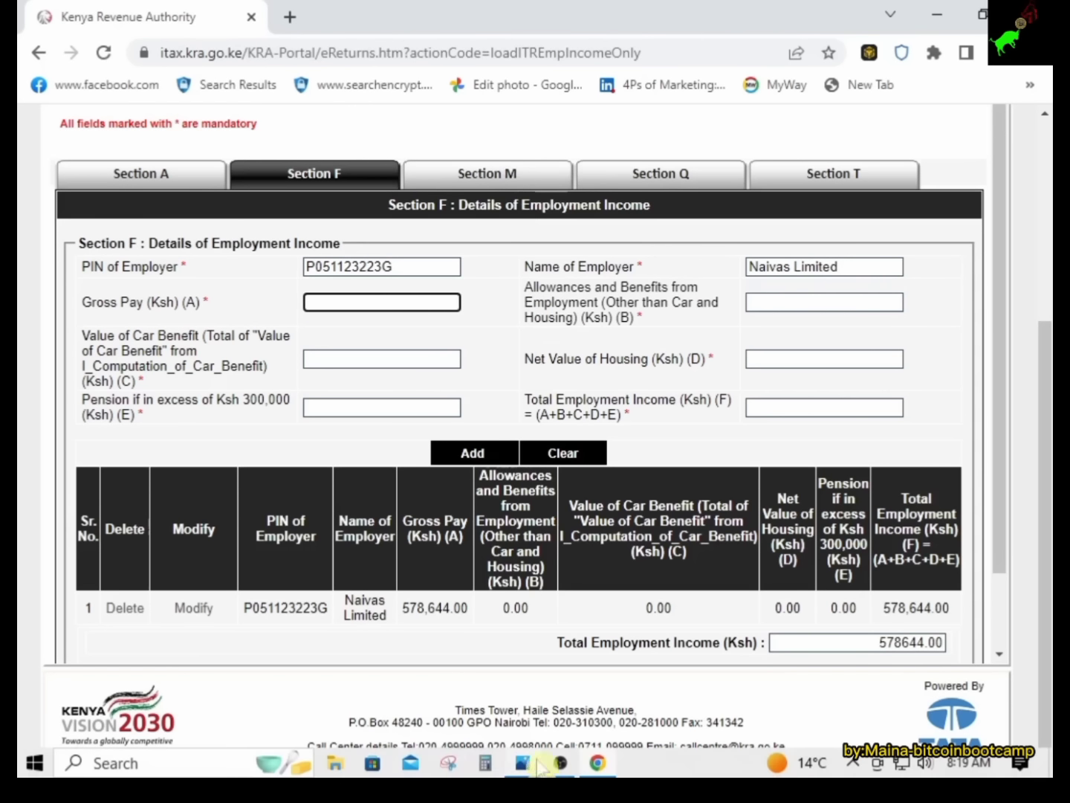
{"action": "left_click", "coordinate": [533, 765]}
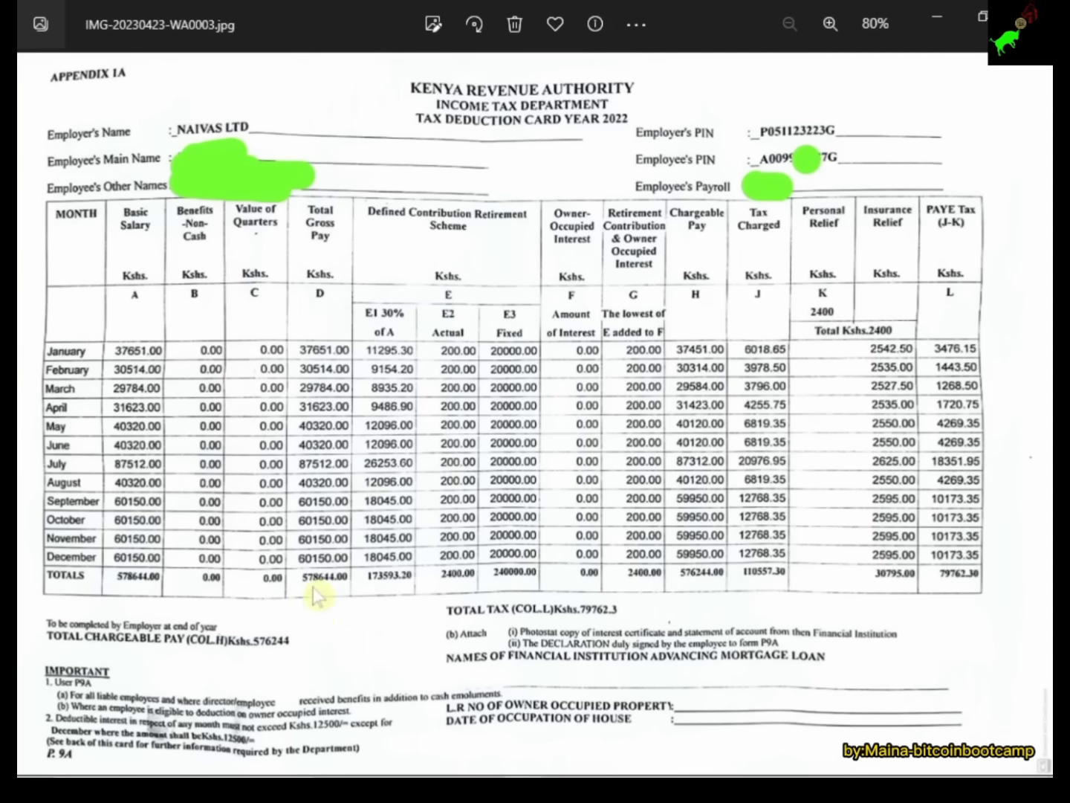
{"action": "mouse_move", "coordinate": [617, 775]}
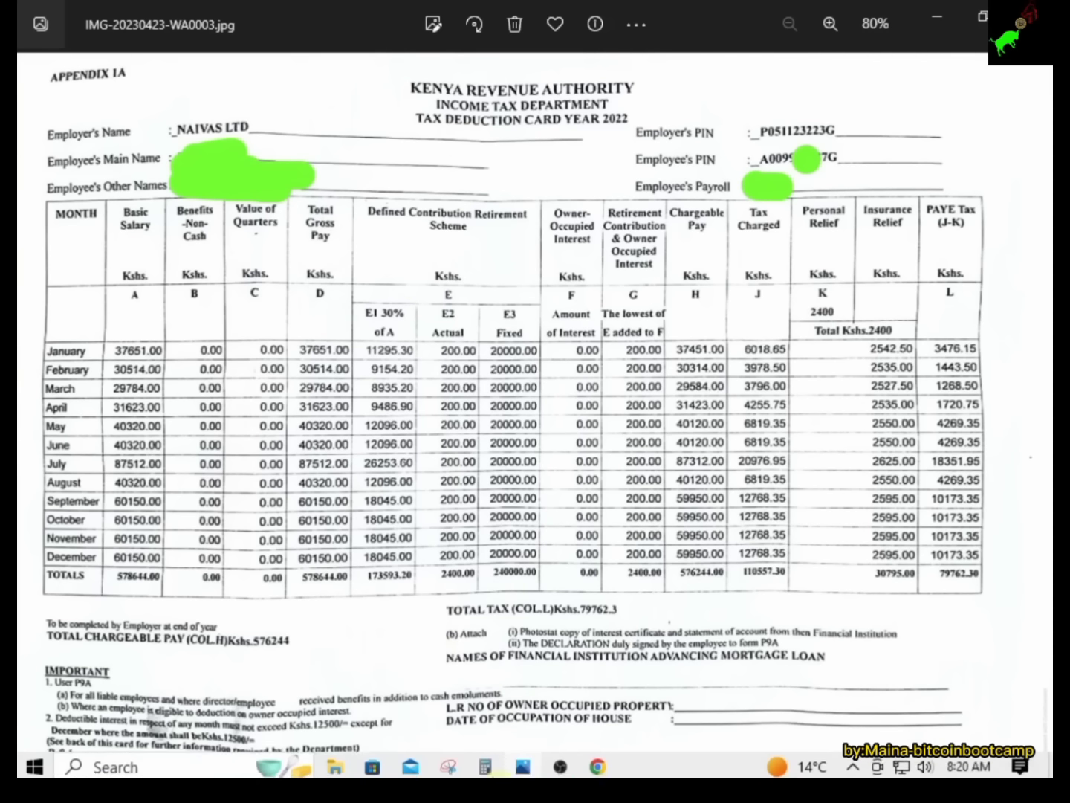
{"action": "left_click", "coordinate": [598, 764]}
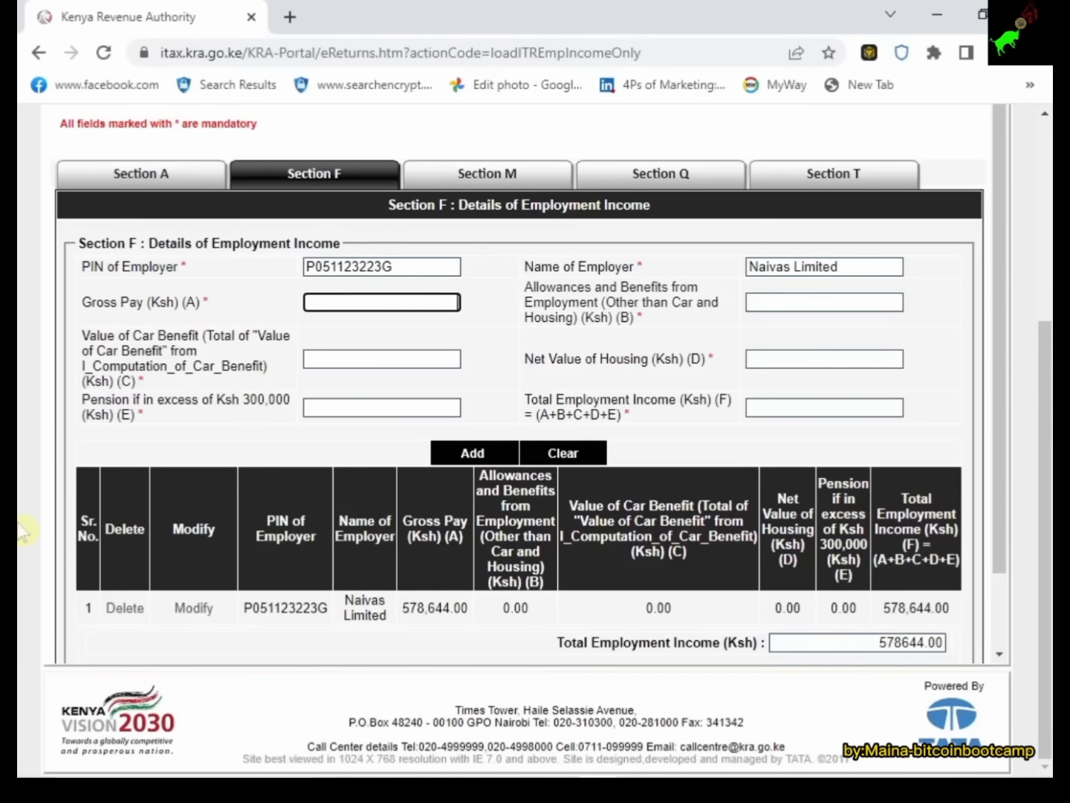
Enter gross pay 578,644 and record car benefit and excess pension as 0.00.
{"action": "type", "text": "578644"}
{"action": "left_click", "coordinate": [504, 336]}
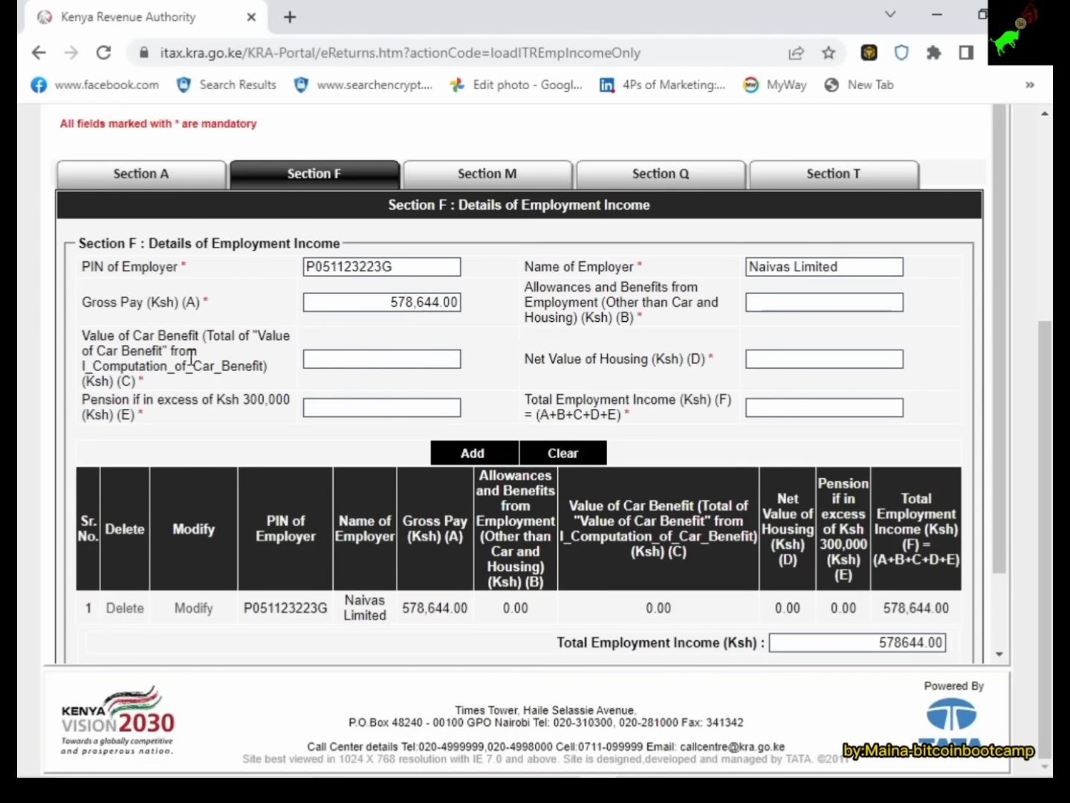
{"action": "left_click", "coordinate": [324, 359]}
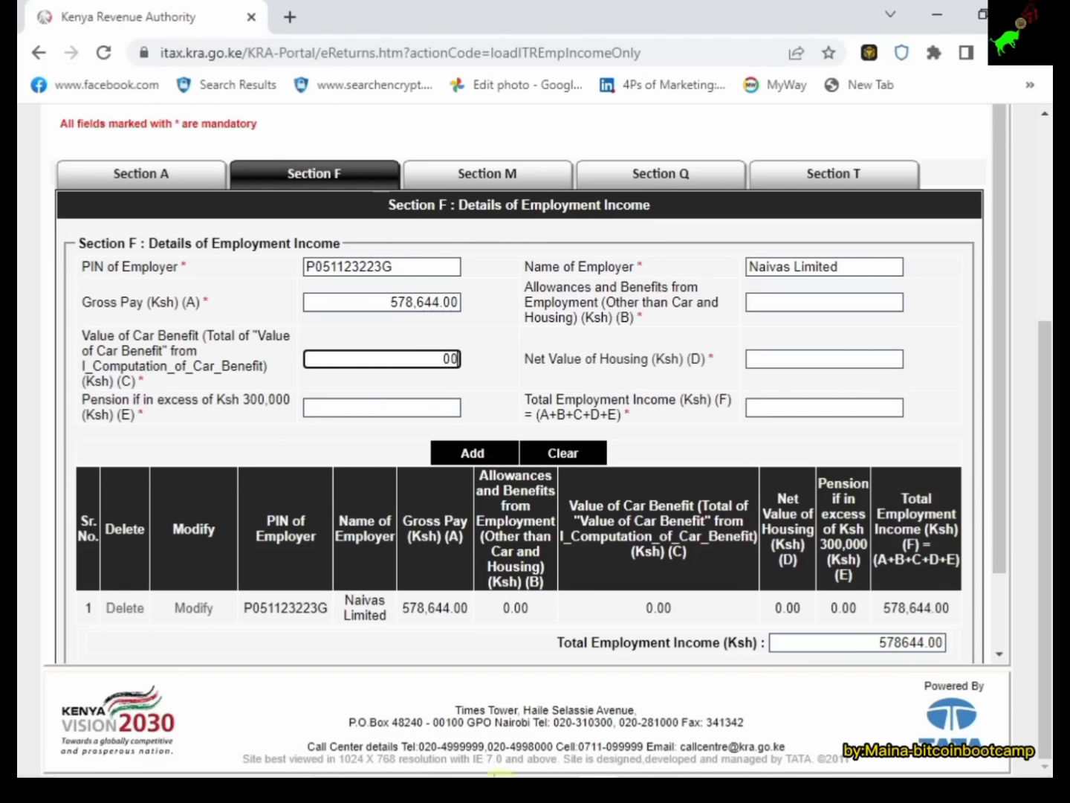
{"action": "left_click", "coordinate": [515, 757]}
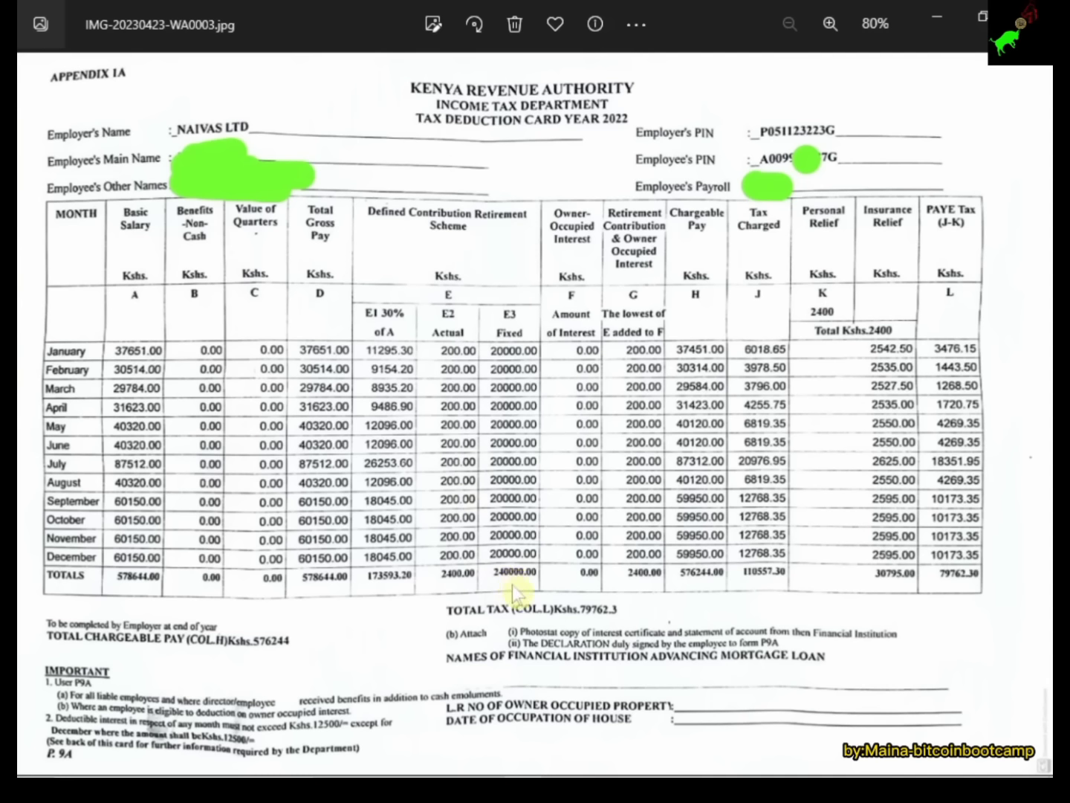
{"action": "mouse_move", "coordinate": [486, 772]}
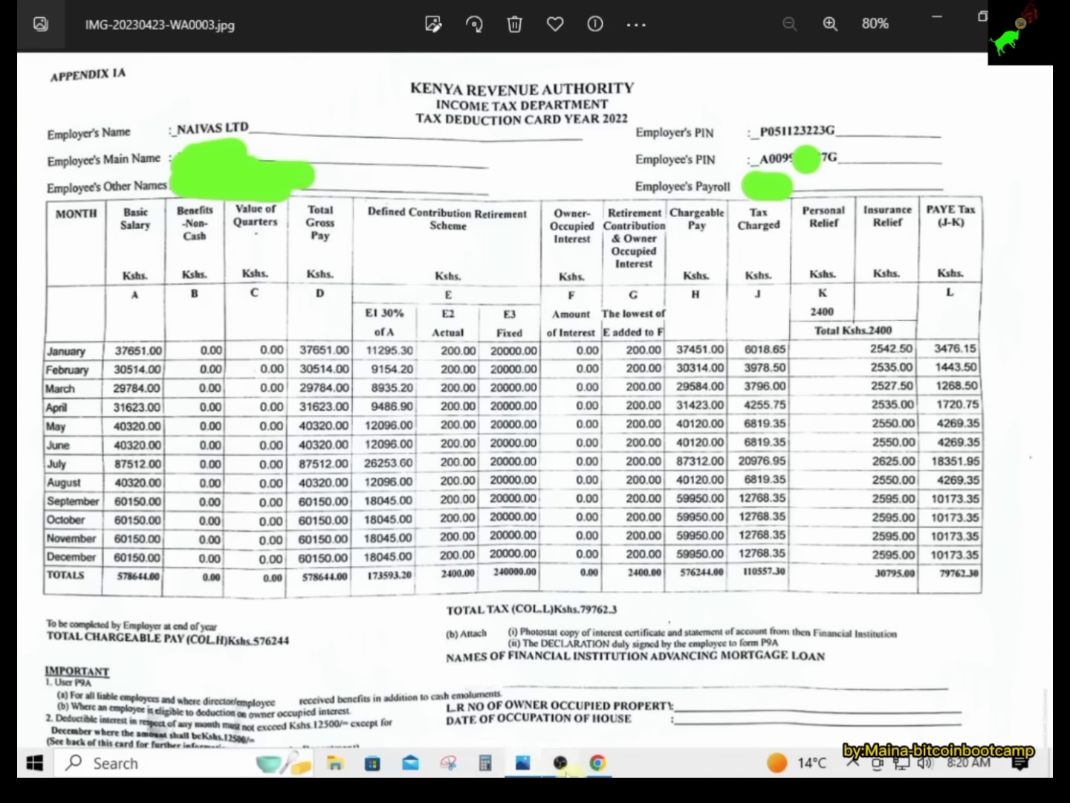
{"action": "left_click", "coordinate": [598, 763]}
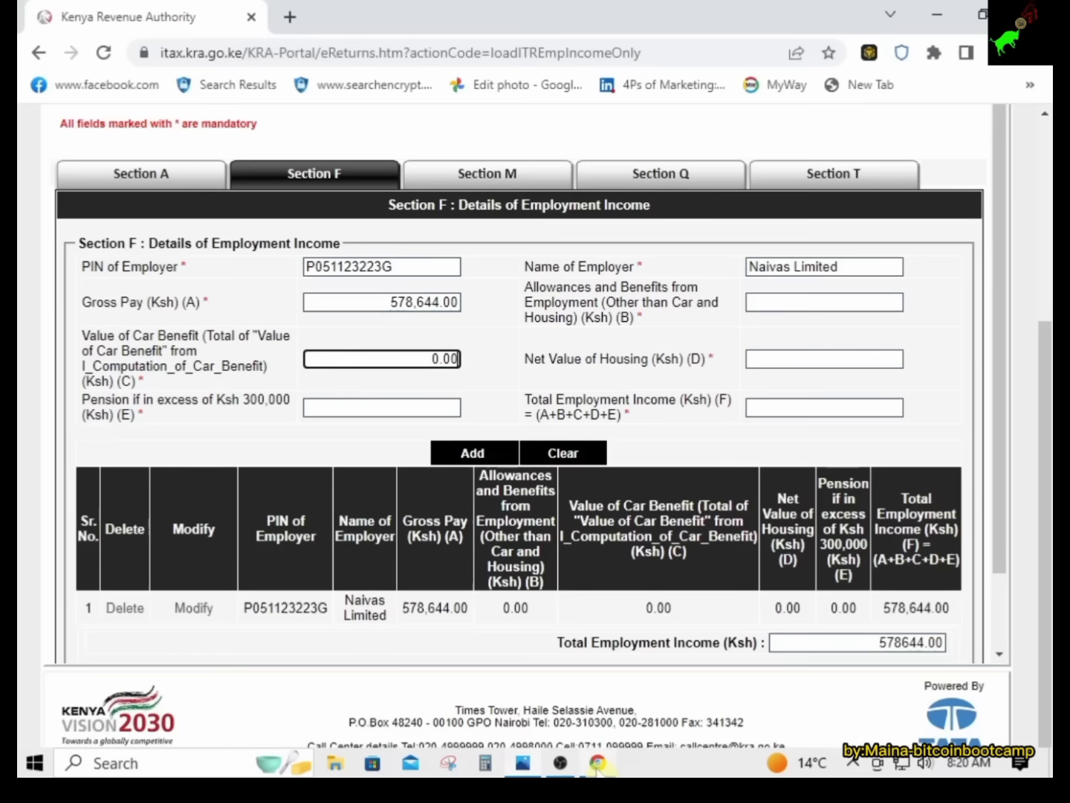
{"action": "left_click", "coordinate": [333, 402]}
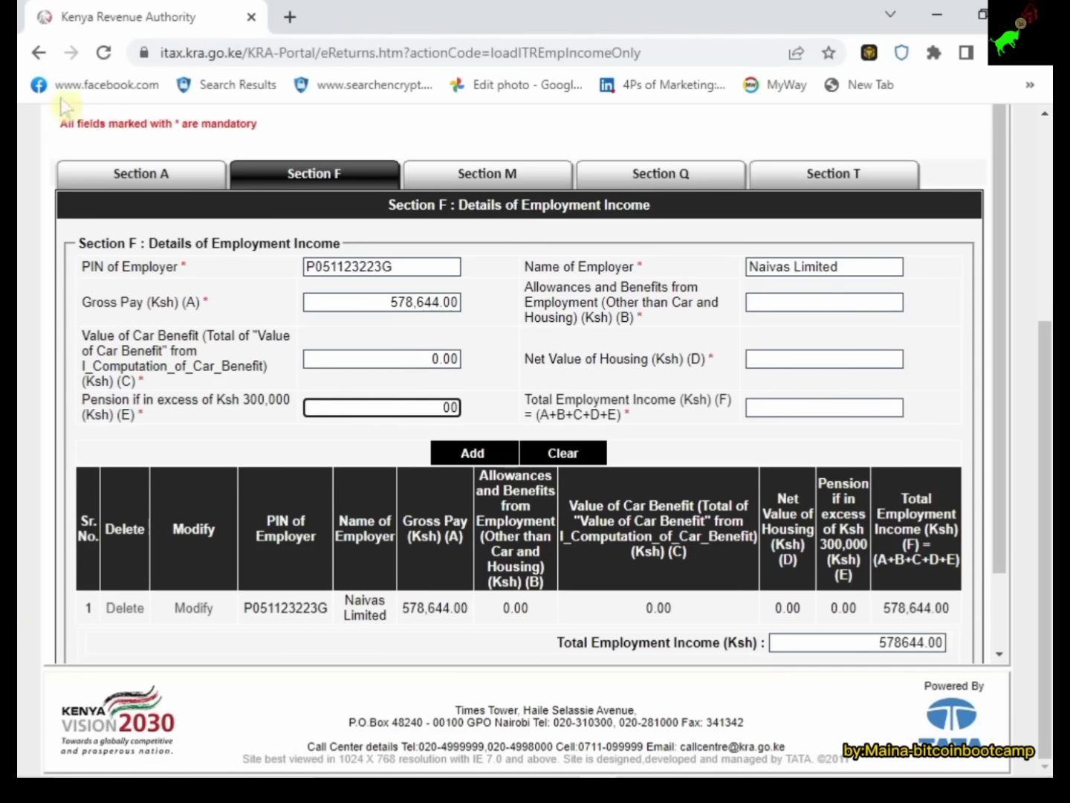
{"action": "left_click", "coordinate": [504, 378]}
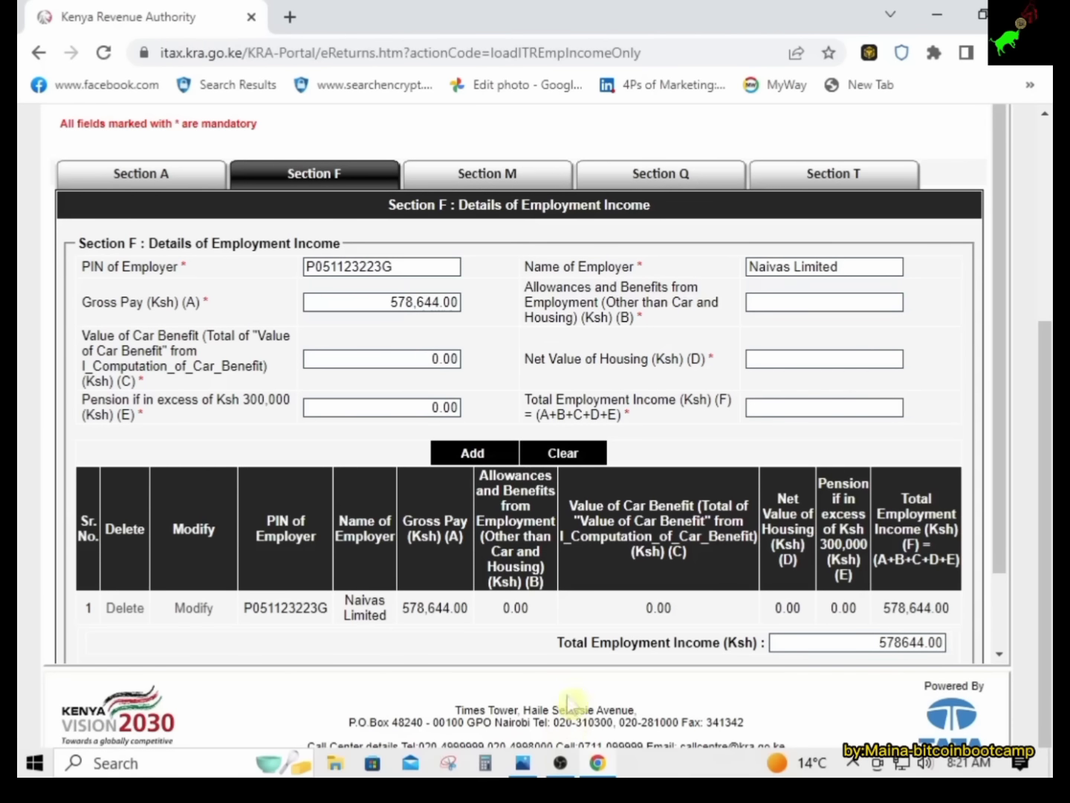
Set Allowances (B) and Net Value of Housing (D) to 0.00, giving total income 578,644.
{"action": "left_click", "coordinate": [521, 764]}
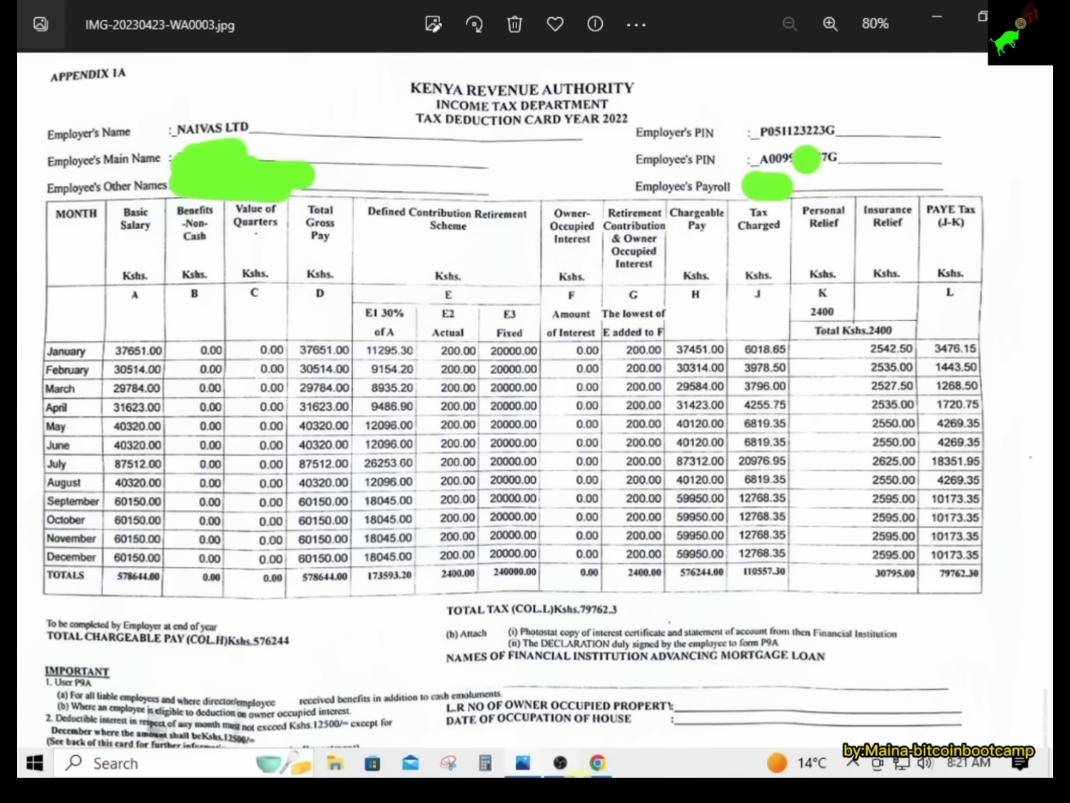
{"action": "left_click", "coordinate": [598, 762]}
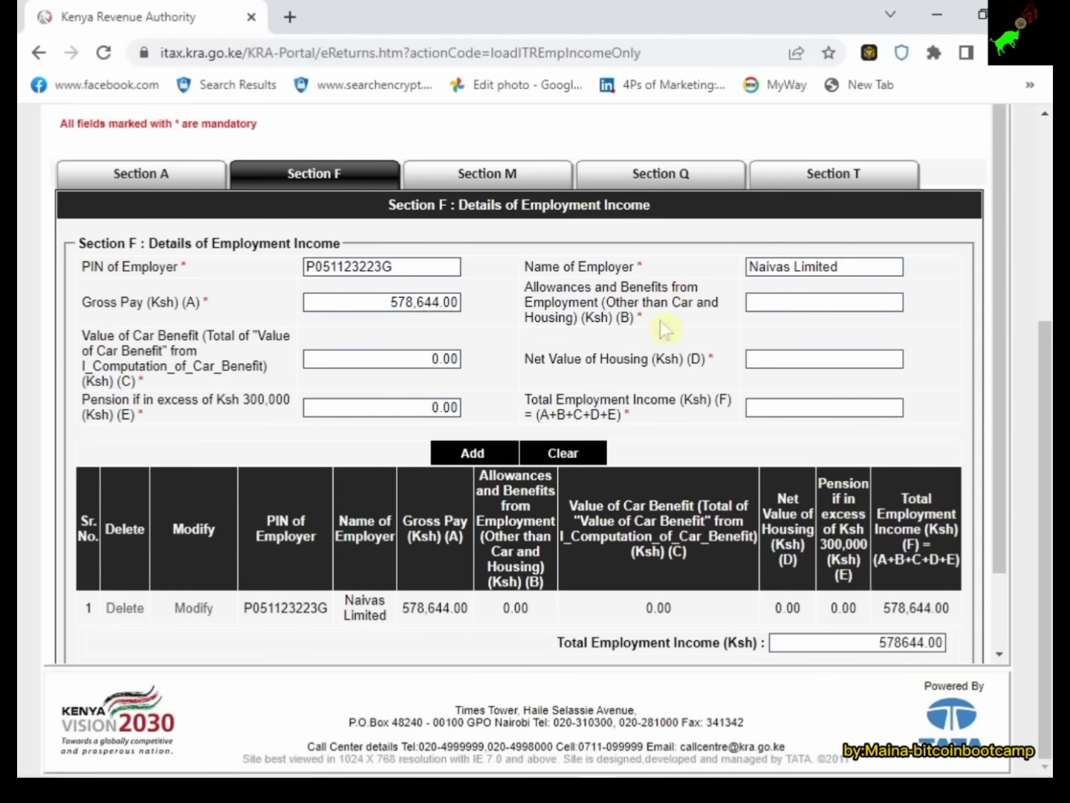
{"action": "left_click", "coordinate": [830, 302]}
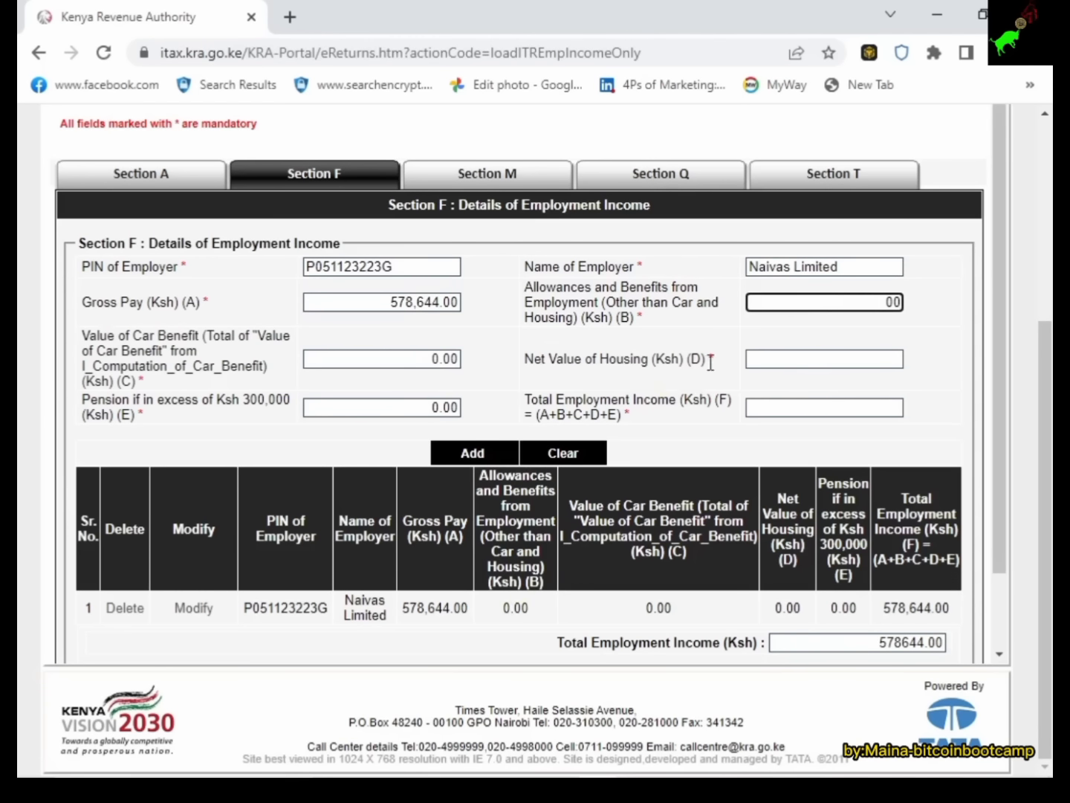
{"action": "left_click", "coordinate": [755, 359]}
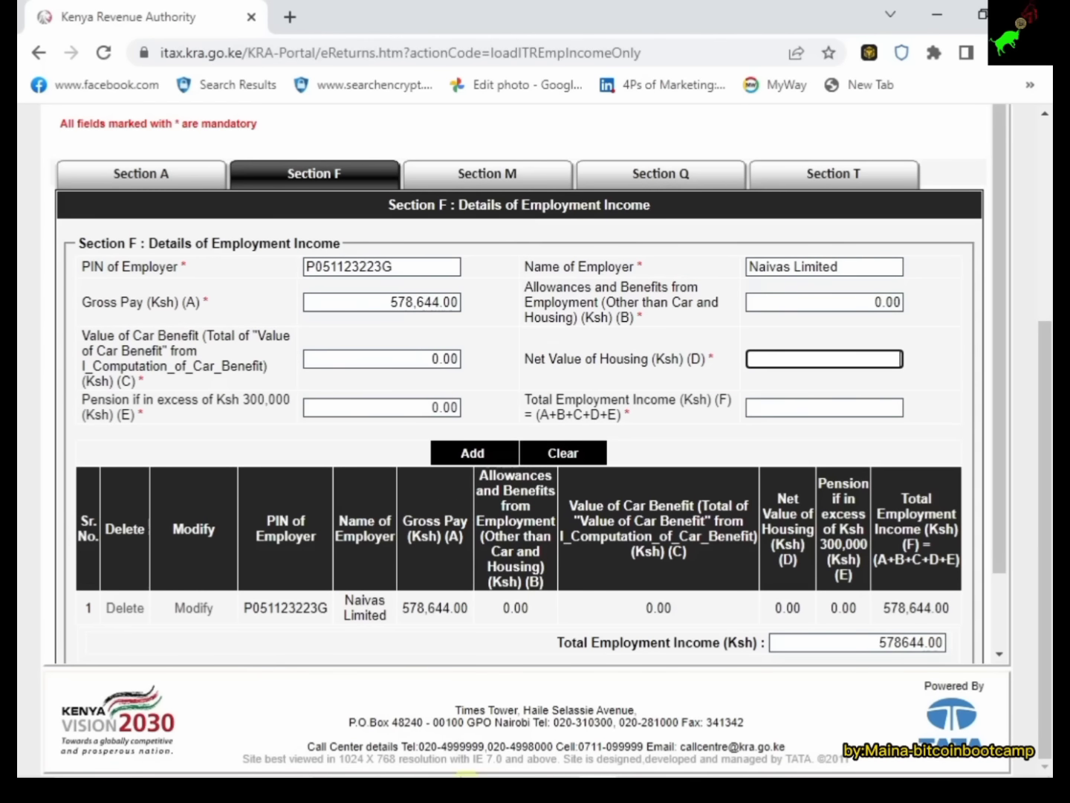
{"action": "left_click", "coordinate": [526, 767]}
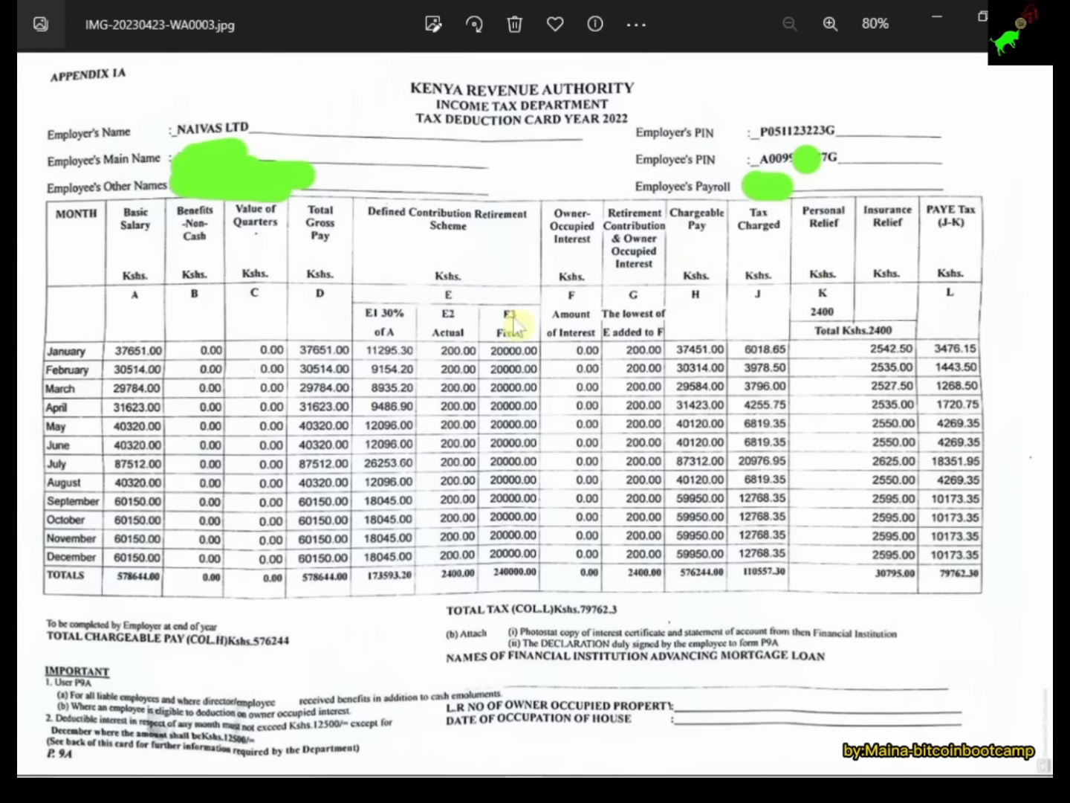
{"action": "mouse_move", "coordinate": [613, 772]}
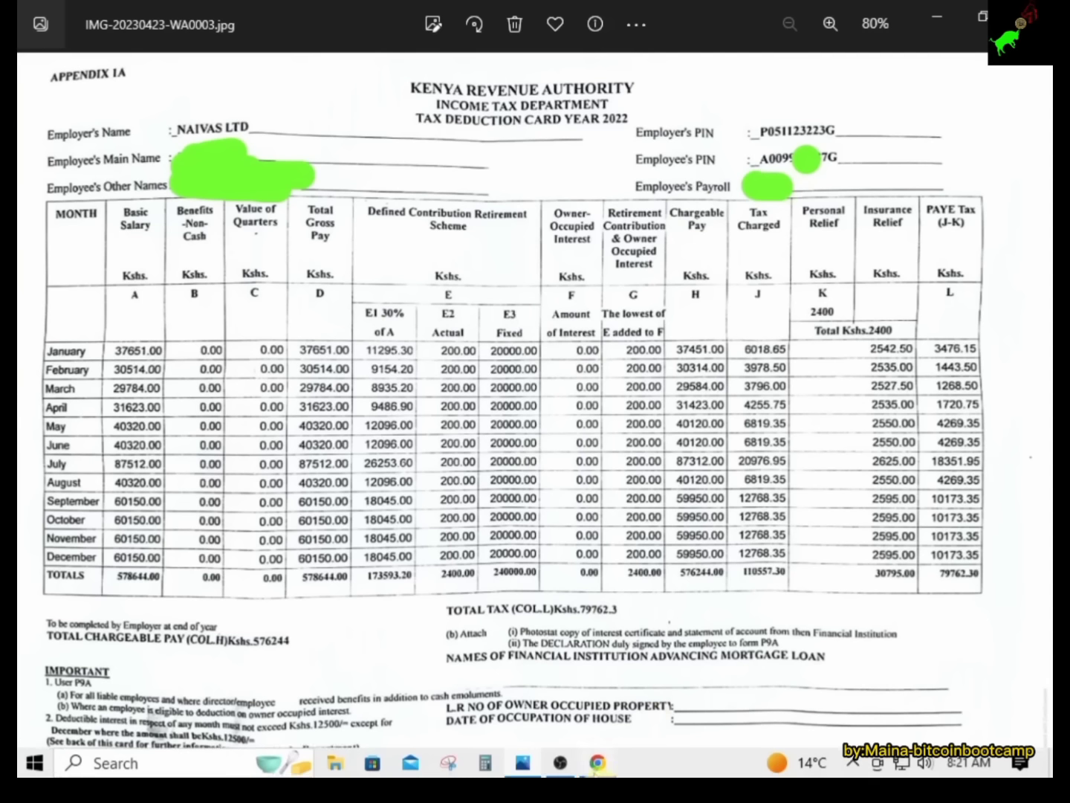
{"action": "left_click", "coordinate": [597, 763]}
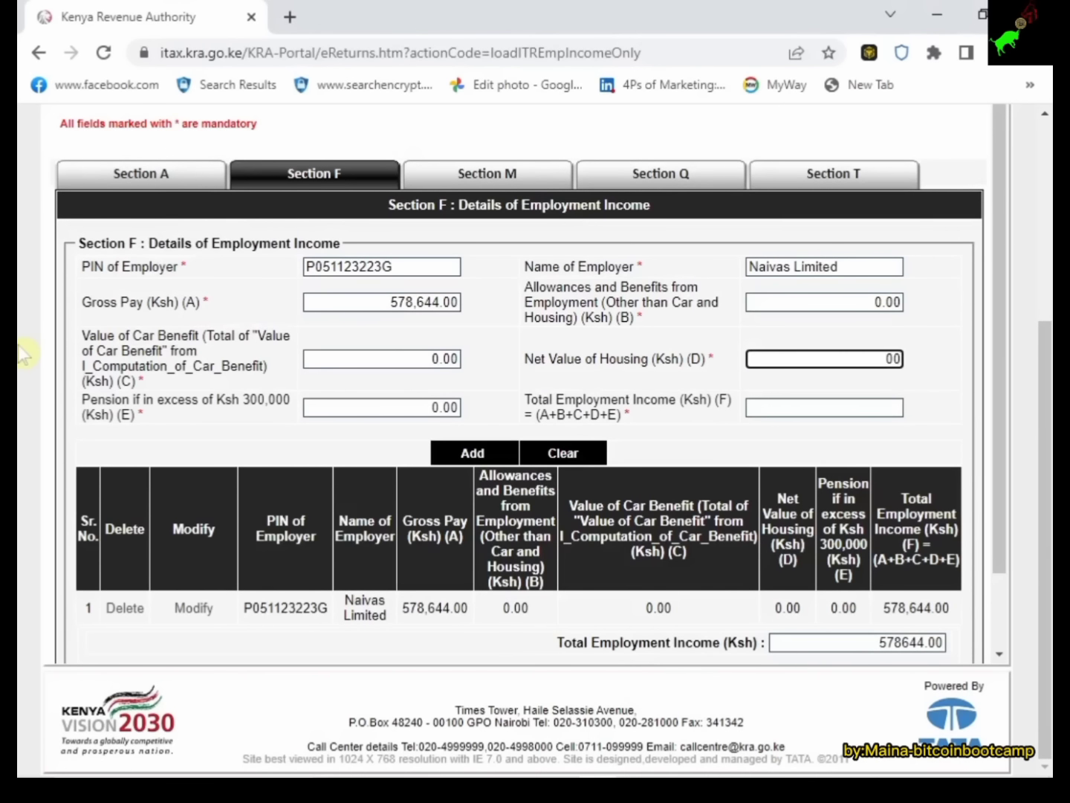
{"action": "left_click", "coordinate": [699, 432]}
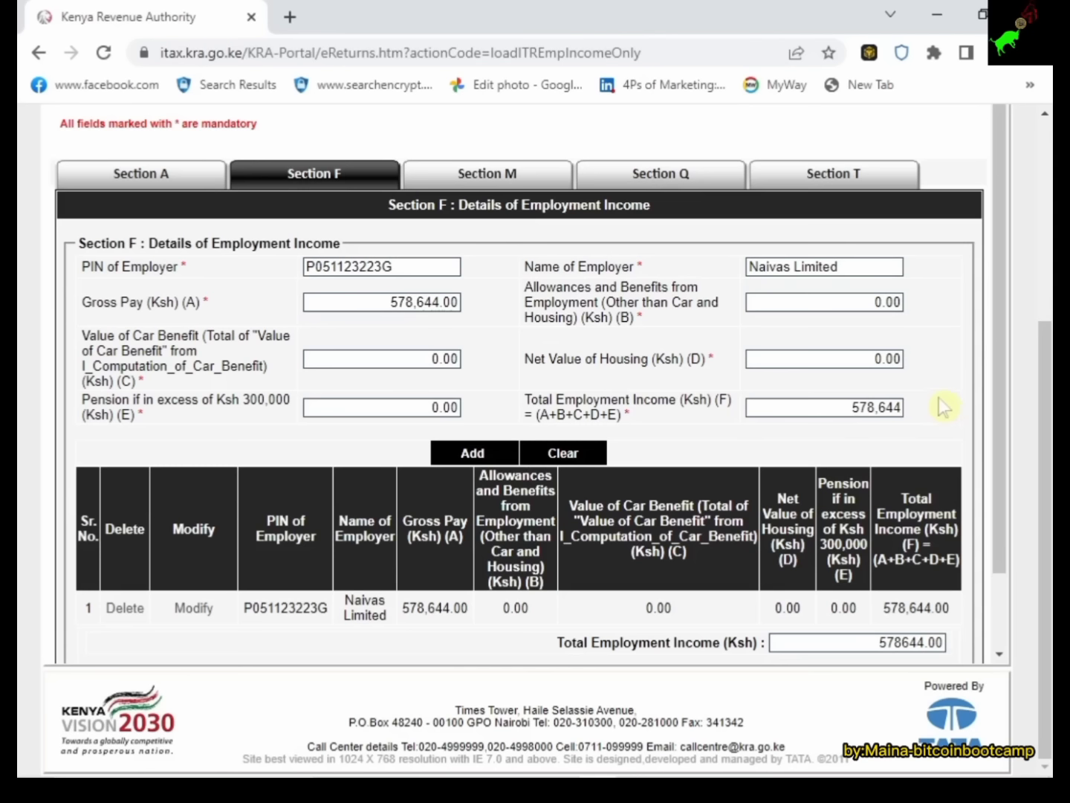
Move on to Section M, PAYE Deducted at Source from Salary.
{"action": "scroll", "coordinate": [922, 383], "scroll_direction": "down", "scroll_amount": 2}
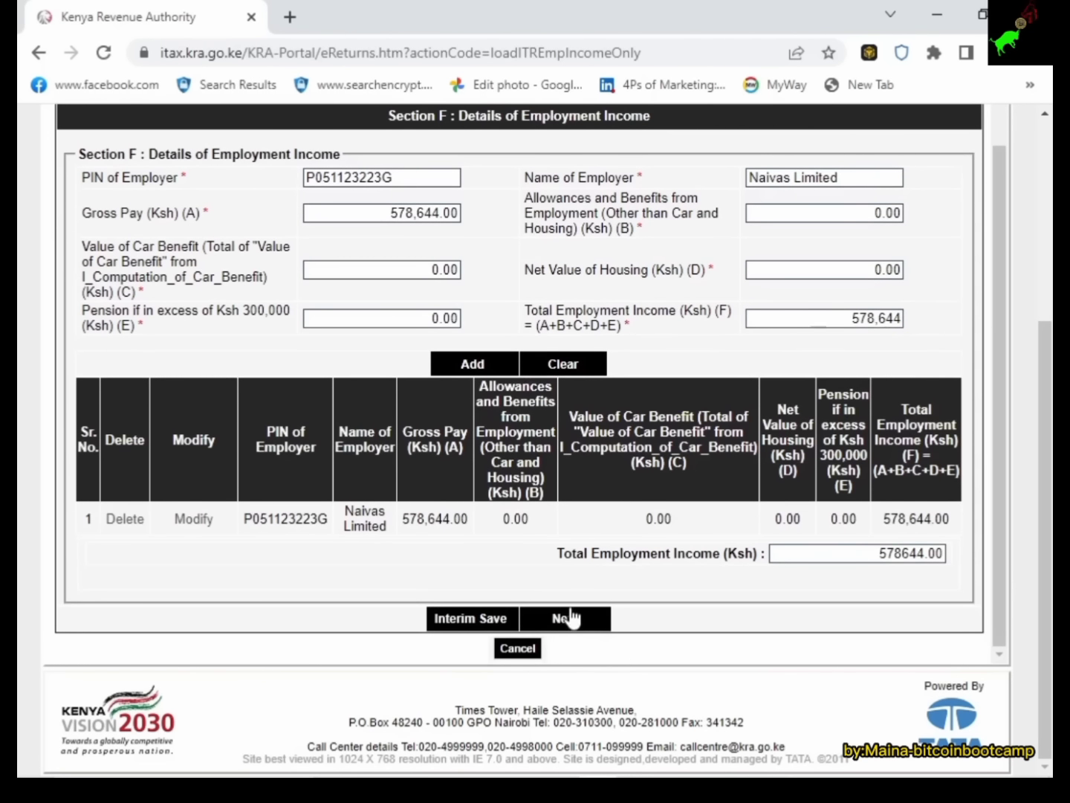
{"action": "scroll", "coordinate": [497, 443], "scroll_direction": "up", "scroll_amount": 2}
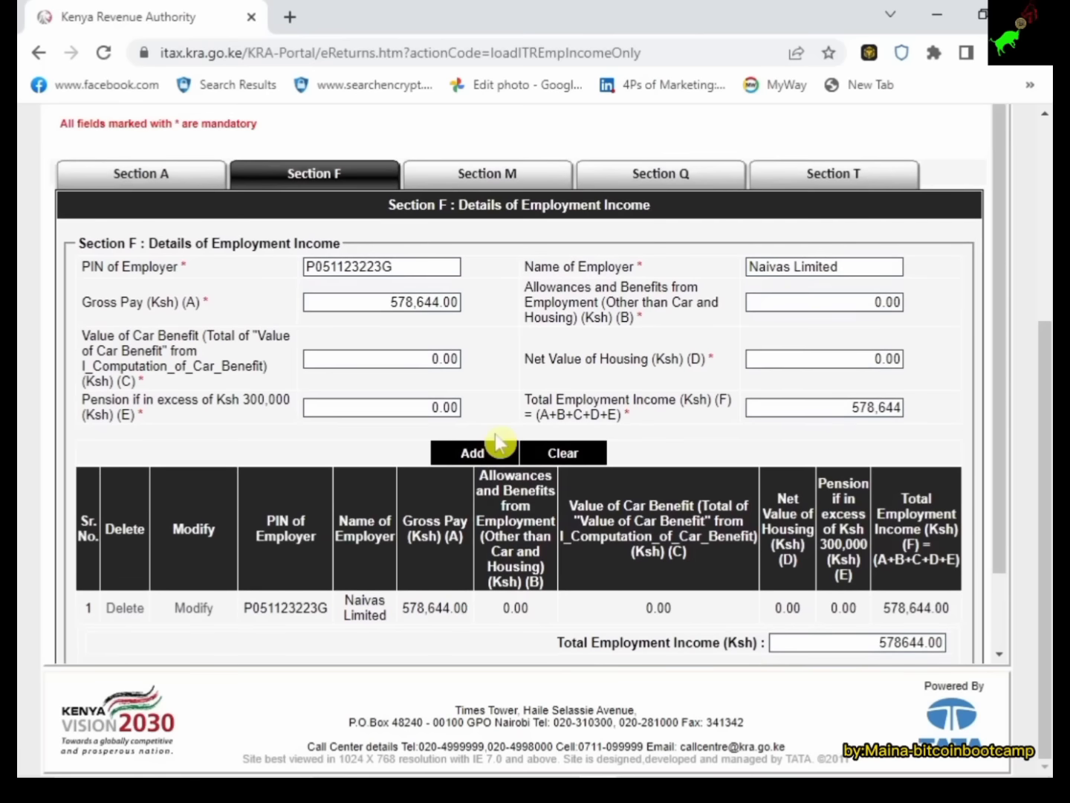
{"action": "scroll", "coordinate": [497, 444], "scroll_direction": "down", "scroll_amount": 2}
{"action": "left_click", "coordinate": [554, 621]}
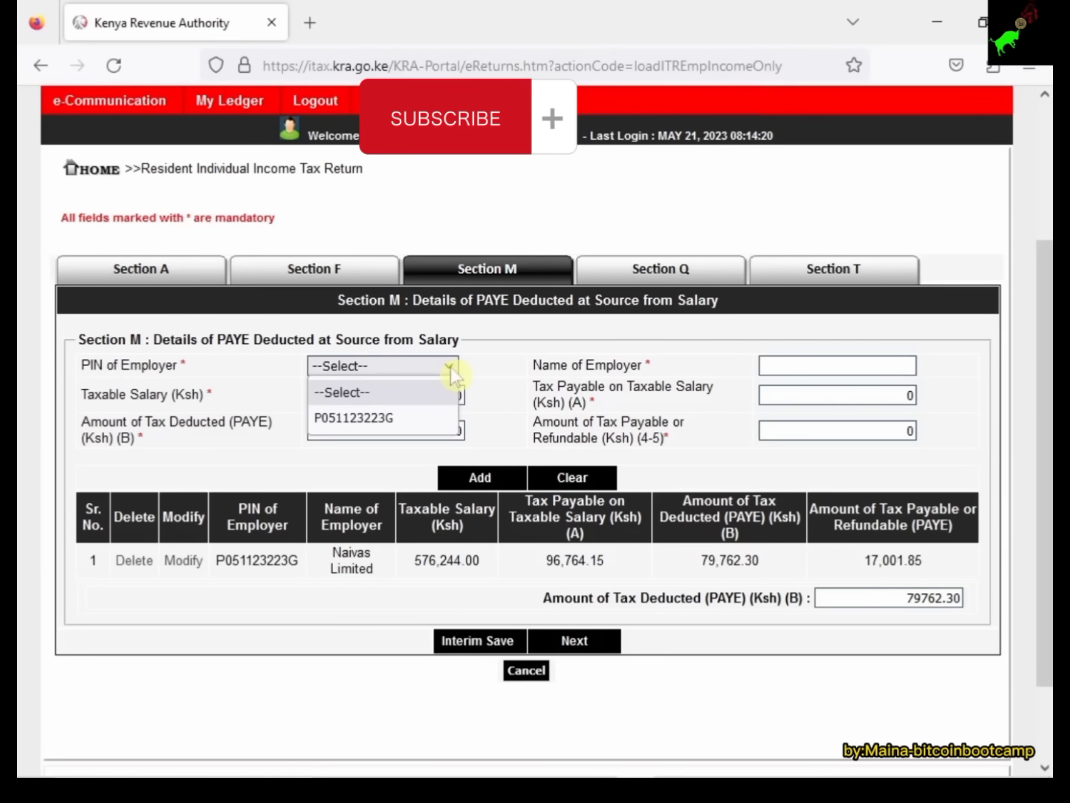
Select Naivas Limited's PIN as the employer and bring up the P9A card showing PAYE 79,762.30.
{"action": "left_click", "coordinate": [416, 427]}
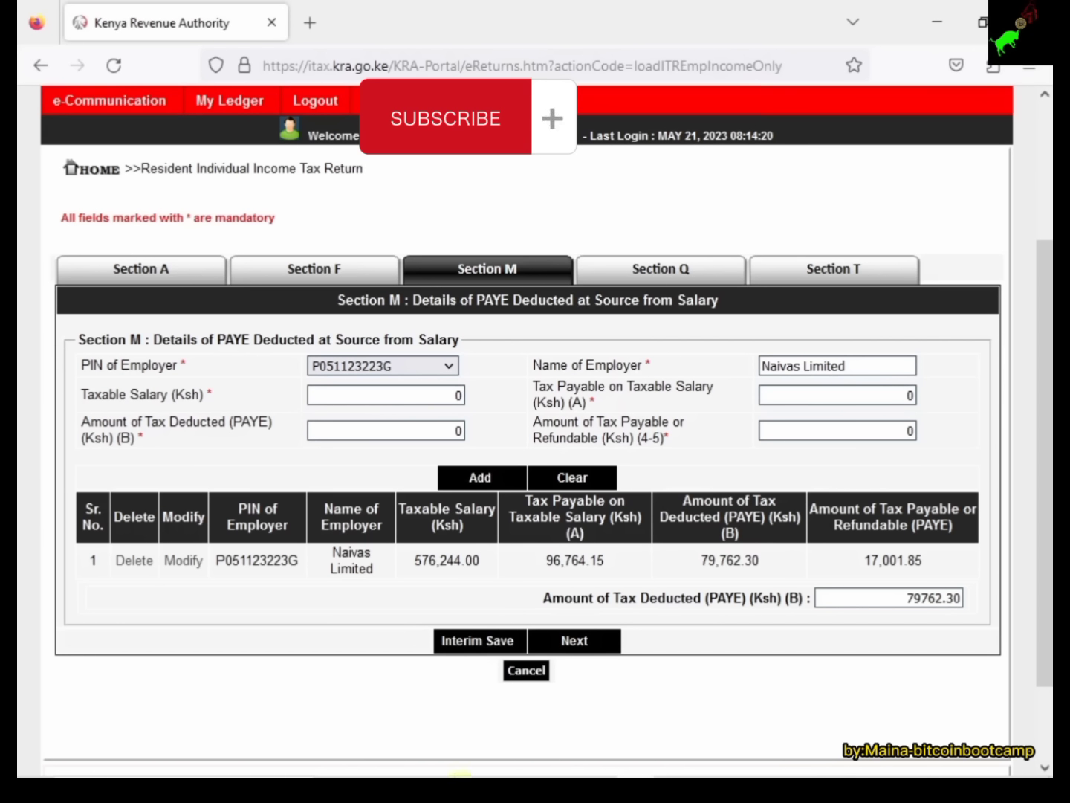
{"action": "mouse_move", "coordinate": [537, 775]}
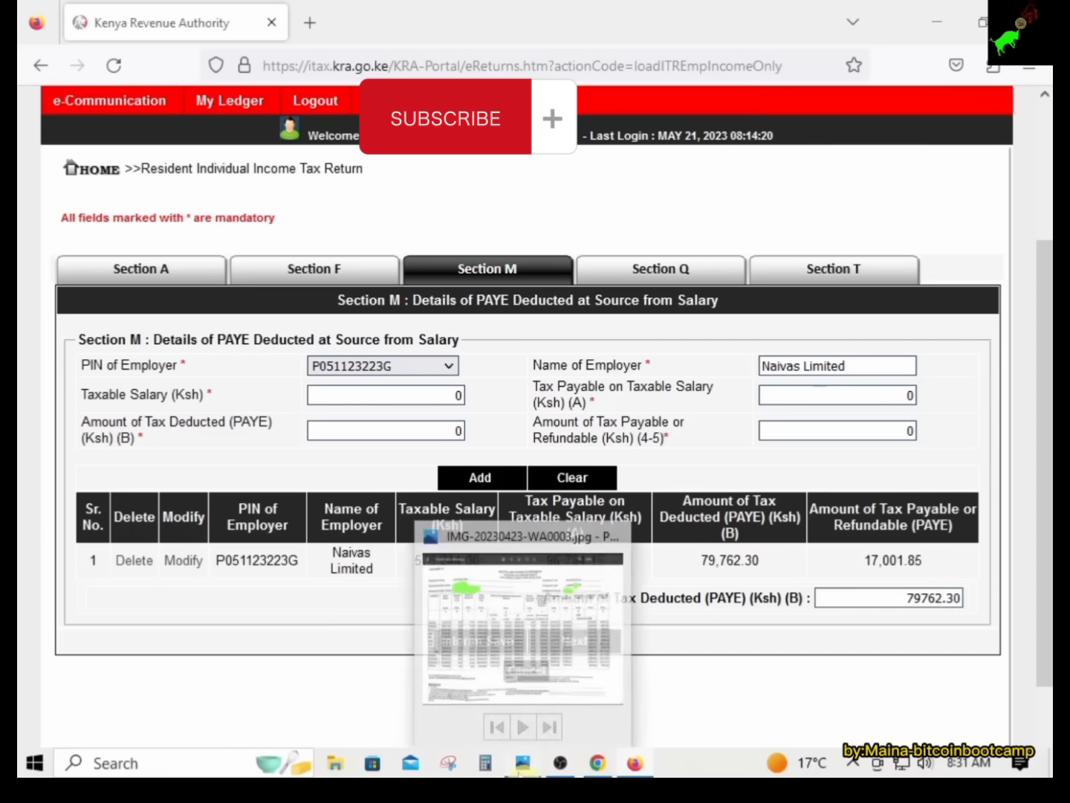
{"action": "left_click", "coordinate": [498, 672]}
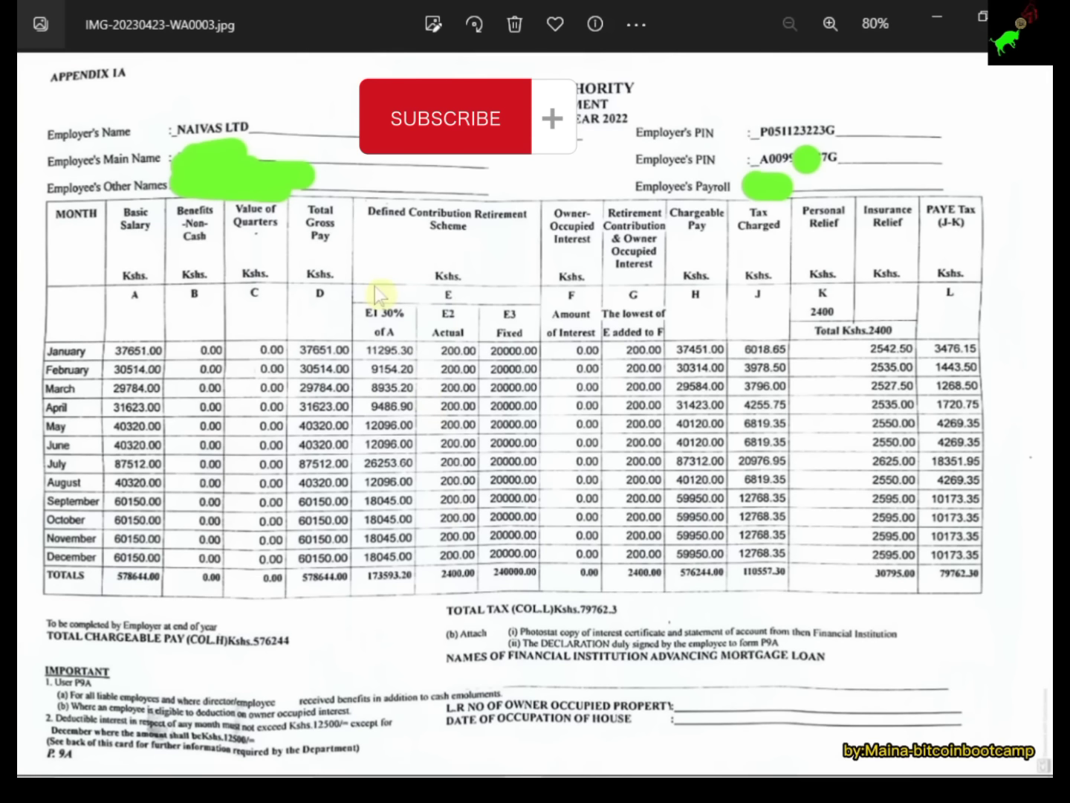